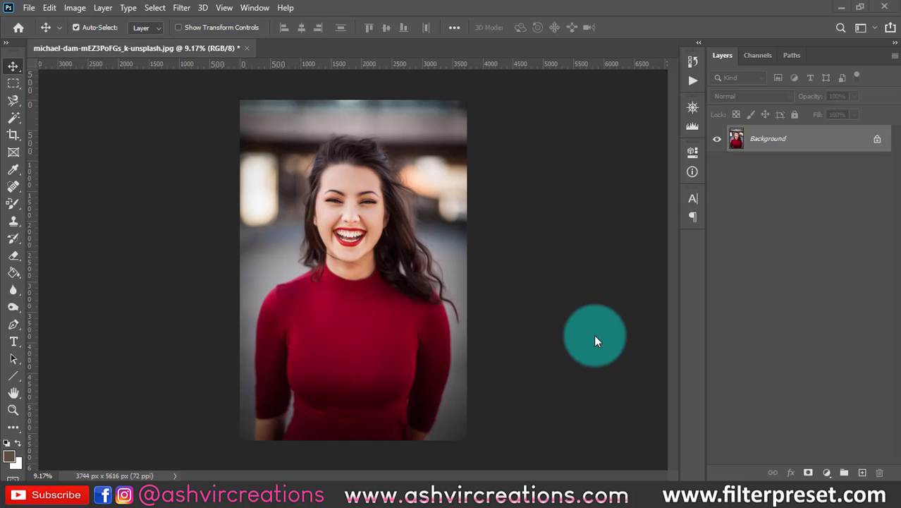
# Step: Select the red dress with the Quick Selection Tool, subtracting the stray background areas beside both arms
pyautogui.scroll(1, 481, 351)
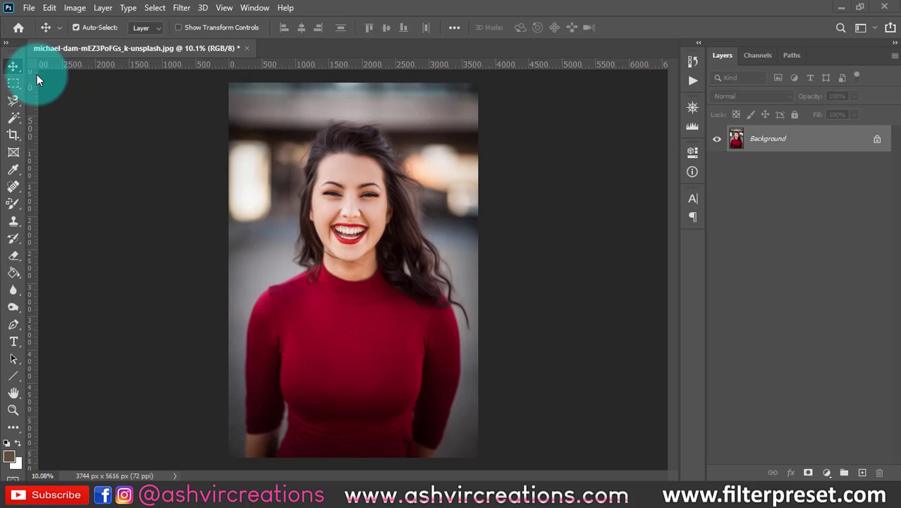
pyautogui.click(14, 120)
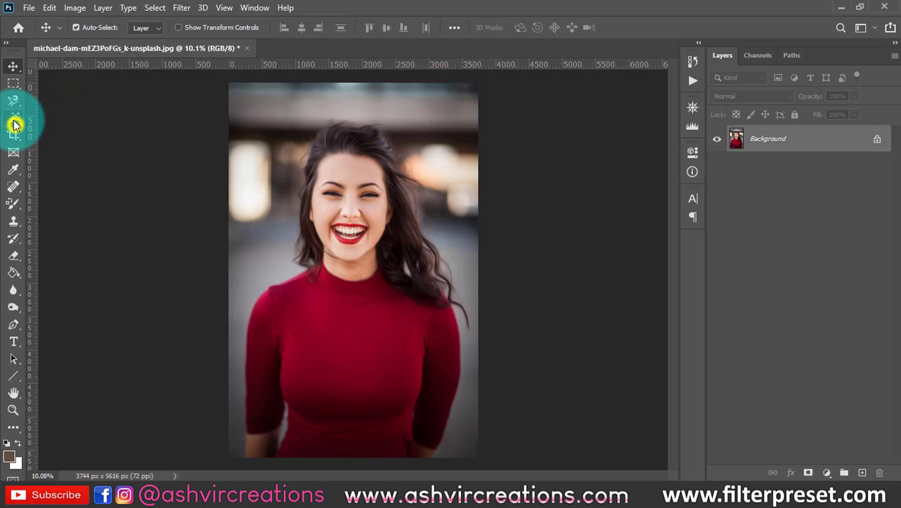
pyautogui.rightClick(14, 121)
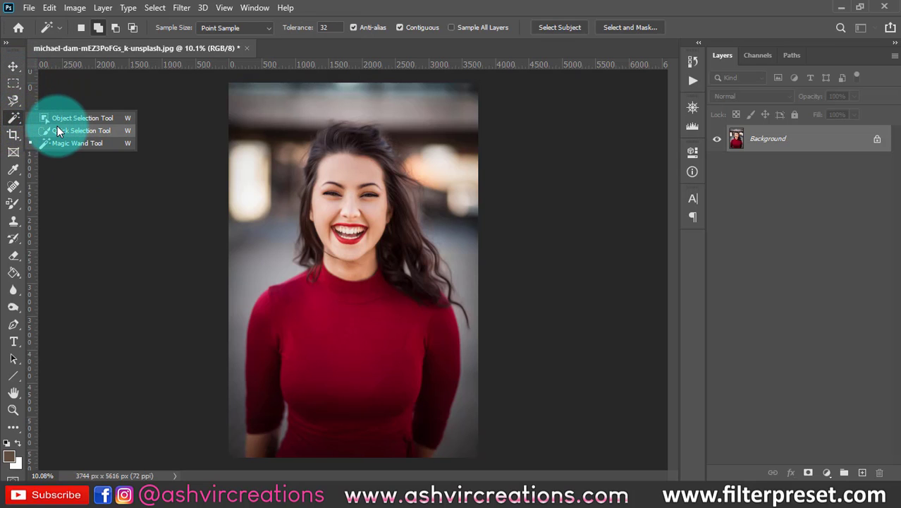
pyautogui.click(93, 131)
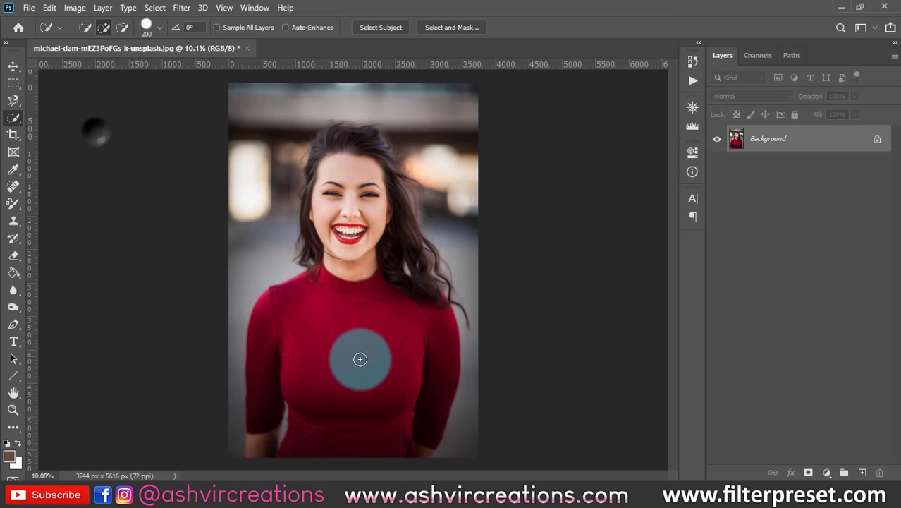
pyautogui.click(356, 321)
pyautogui.moveTo(344, 399)
pyautogui.mouseDown()
pyautogui.moveTo(438, 317)
pyautogui.moveTo(443, 289)
pyautogui.moveTo(407, 268)
pyautogui.moveTo(397, 231)
pyautogui.moveTo(427, 273)
pyautogui.moveTo(423, 291)
pyautogui.moveTo(445, 296)
pyautogui.moveTo(473, 329)
pyautogui.moveTo(480, 394)
pyautogui.moveTo(446, 463)
pyautogui.mouseUp()
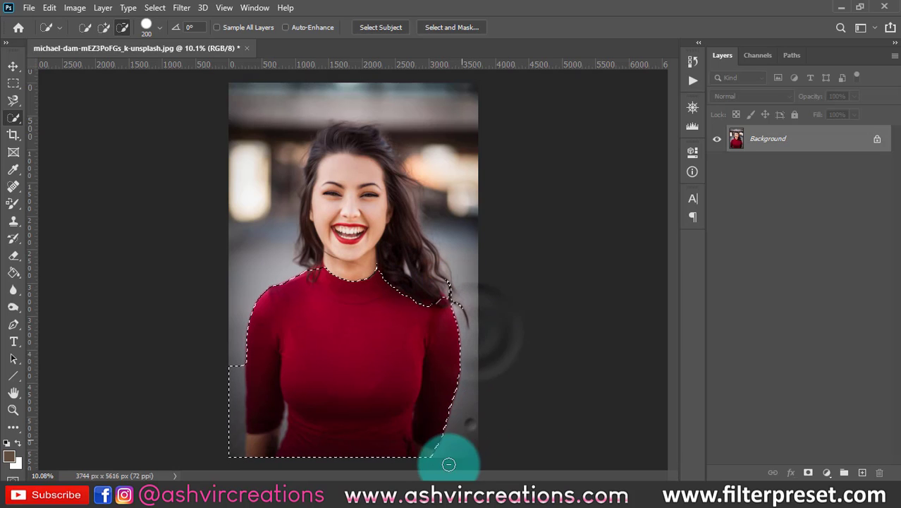
pyautogui.moveTo(243, 424)
pyautogui.mouseDown()
pyautogui.moveTo(235, 385)
pyautogui.moveTo(222, 431)
pyautogui.moveTo(232, 358)
pyautogui.mouseUp()
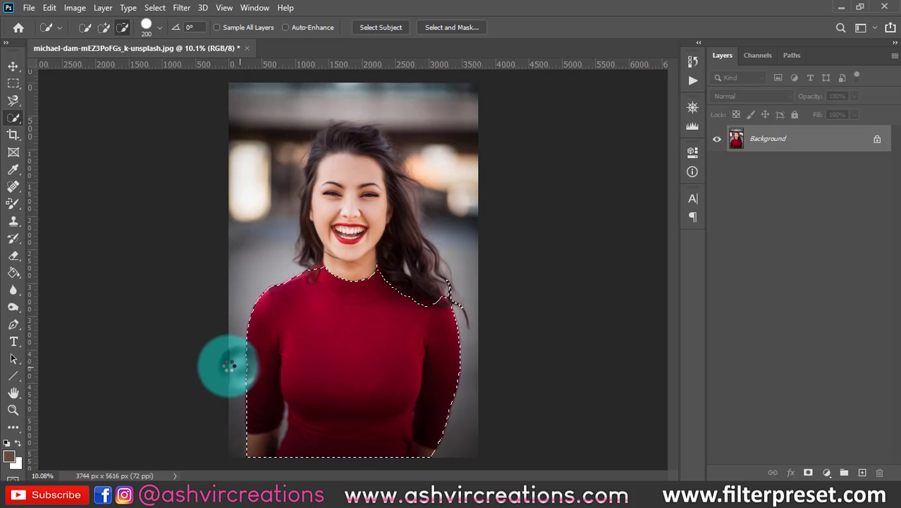
# Step: Copy the selected dress onto a new layer
pyautogui.hotkey('ctrl', '-')
pyautogui.scroll(1, 381, 321)
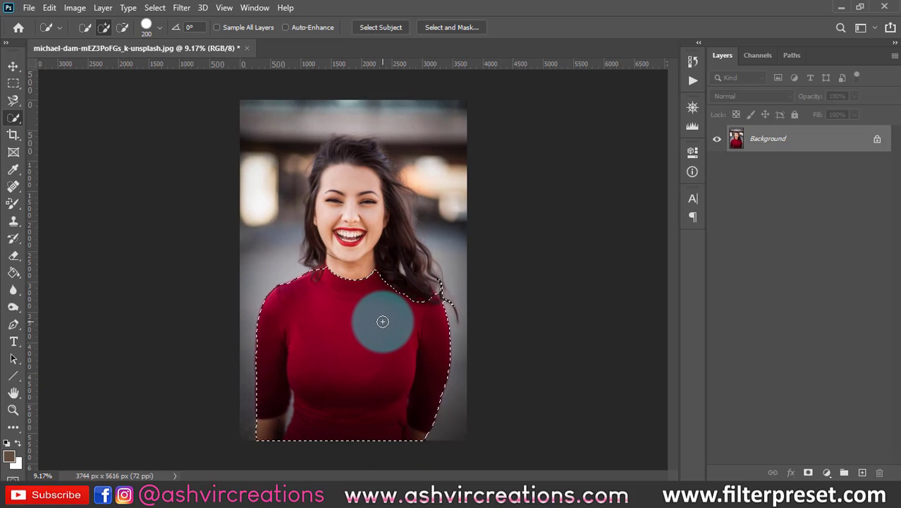
pyautogui.hotkey('ctrl', 'j')
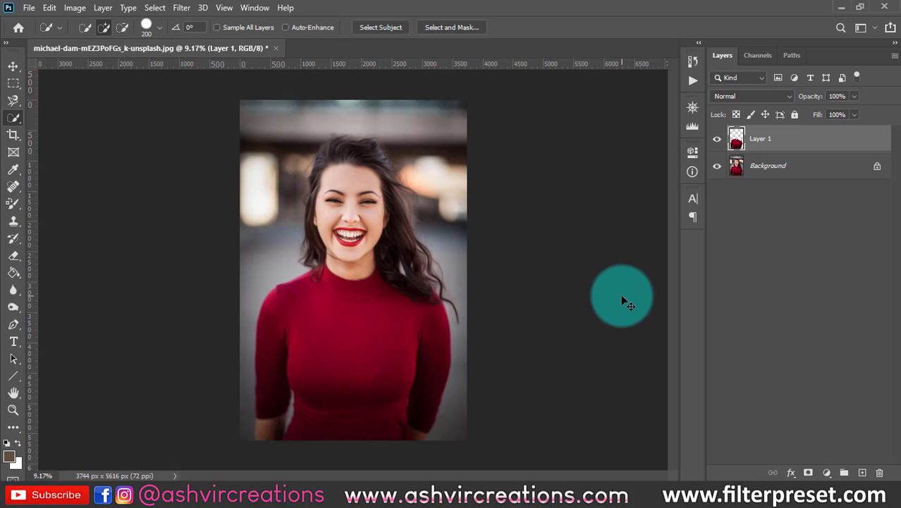
# Step: Recolour the copied dress blue with Hue/Saturation: Hue -140, Saturation -1 and Lightness -32
pyautogui.hotkey('ctrl', 'u')
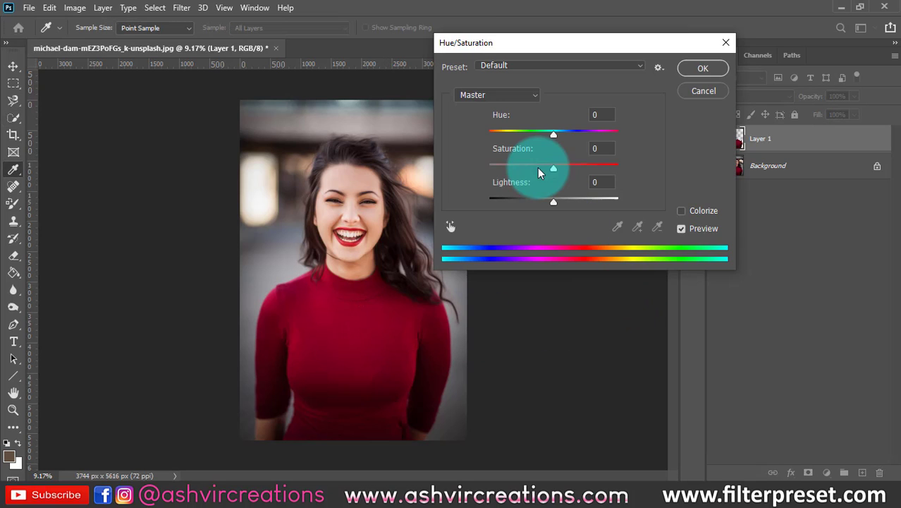
pyautogui.moveTo(552, 137); pyautogui.dragTo(500, 138)
pyautogui.moveTo(539, 171); pyautogui.dragTo(535, 202)
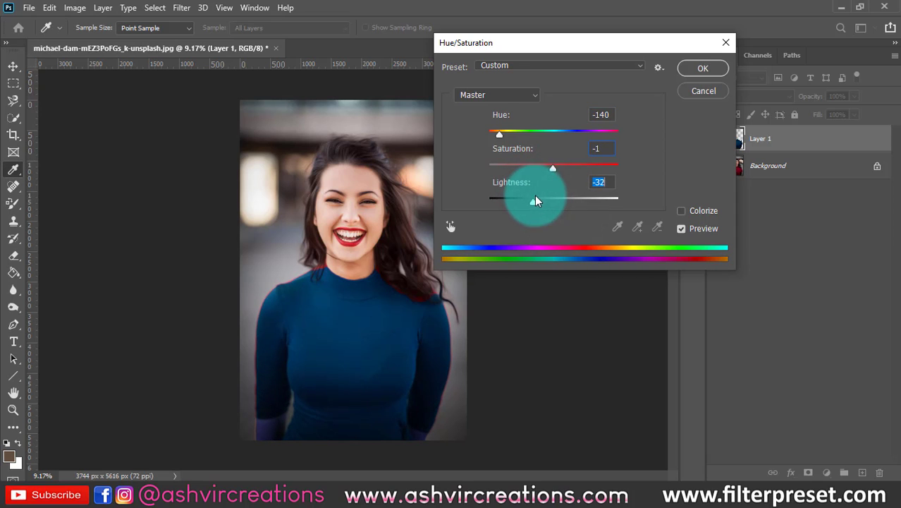
pyautogui.click(693, 69)
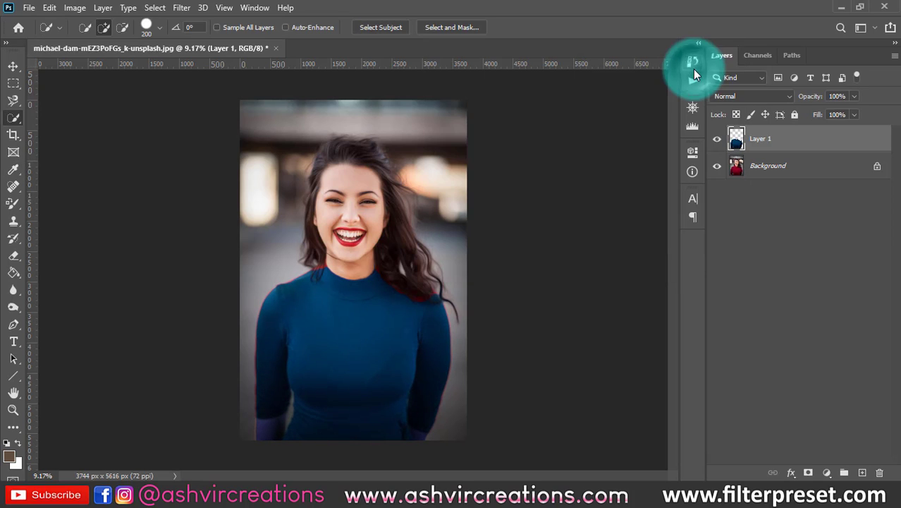
# Step: Hide and show Layer 1 to compare the blue dress with the original red one
pyautogui.click(716, 139)
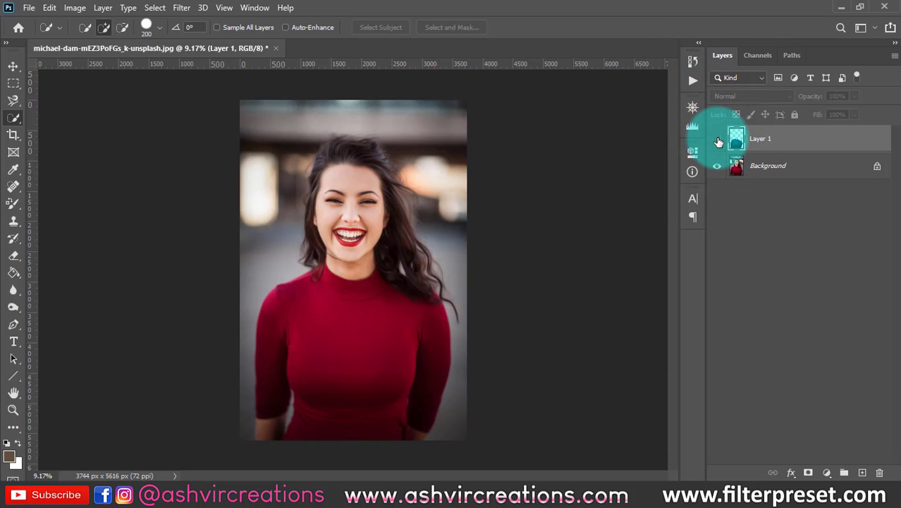
pyautogui.click(716, 139)
pyautogui.scroll(1, 539, 279)
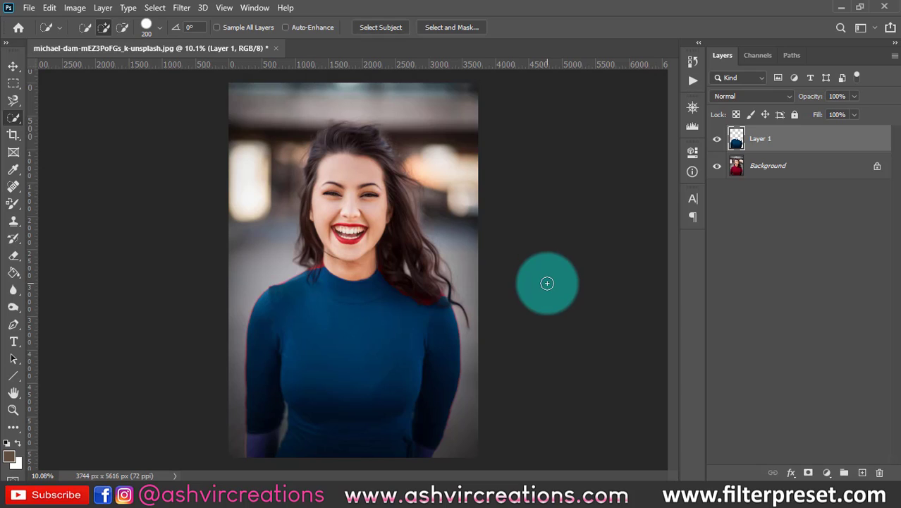
pyautogui.press('v')
pyautogui.hotkey('ctrl', '-')
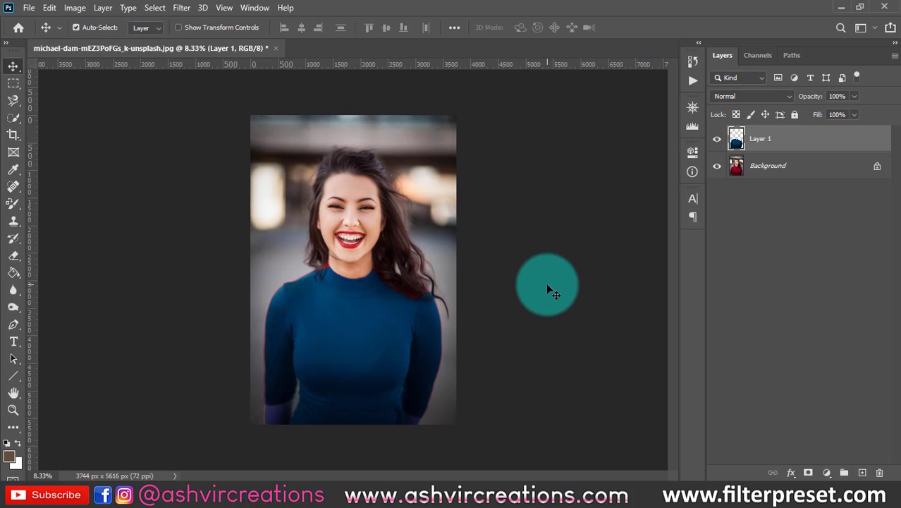
# Step: Hide Layer 1 and add a Hue/Saturation adjustment layer directly above the Background layer
pyautogui.click(716, 139)
pyautogui.click(755, 165)
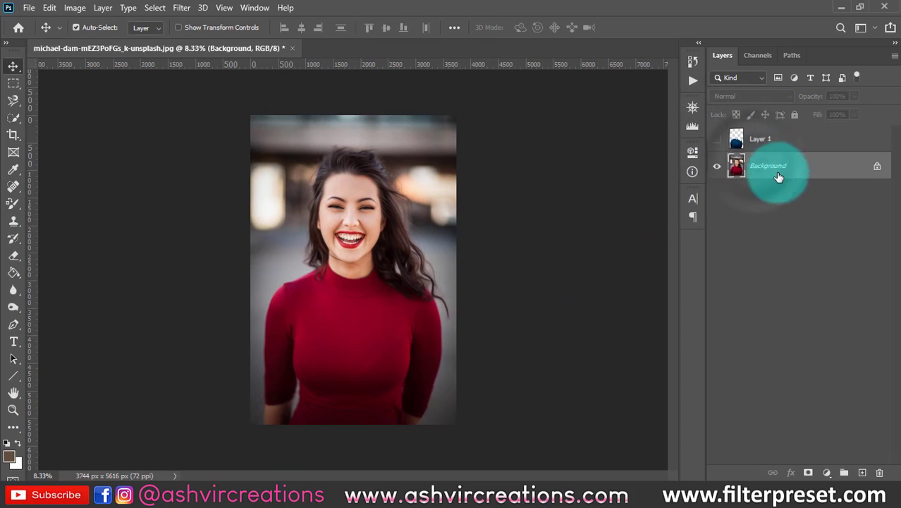
pyautogui.click(826, 472)
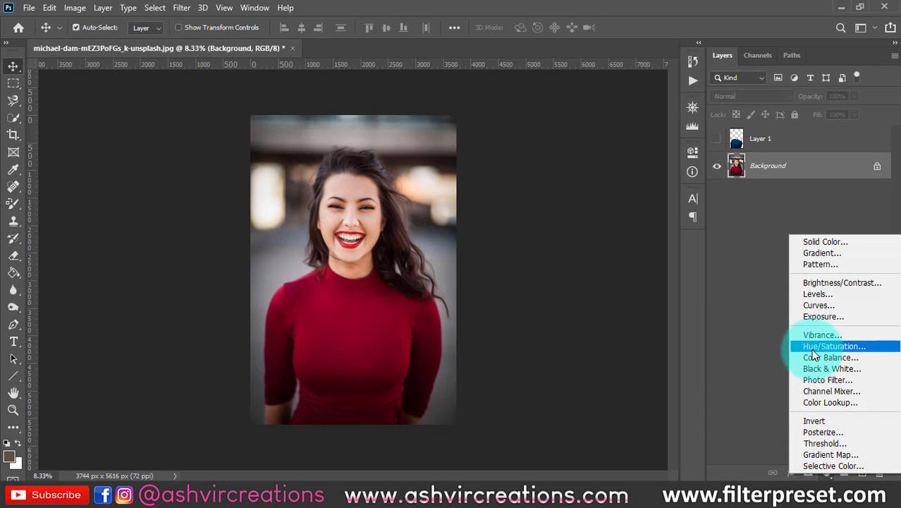
pyautogui.click(832, 346)
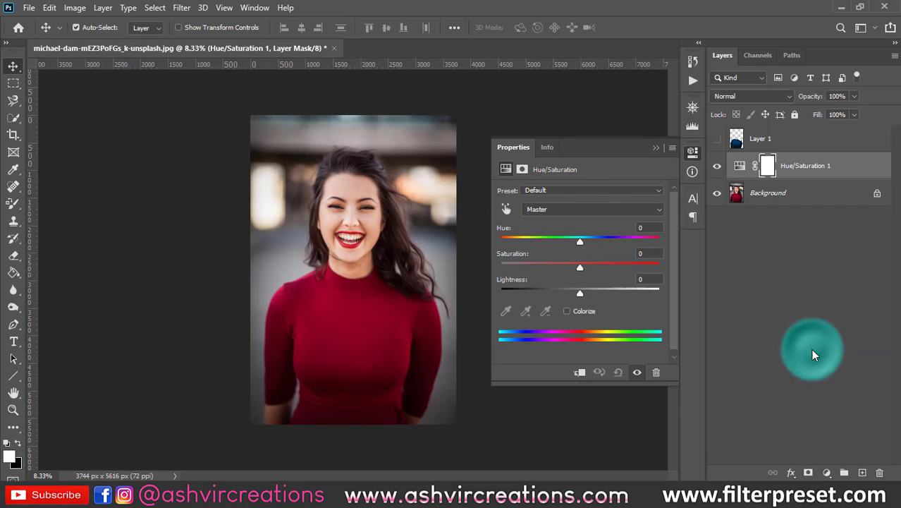
# Step: Target the Reds range of the Hue/Saturation adjustment by sampling the dress colour in the photo
pyautogui.click(505, 210)
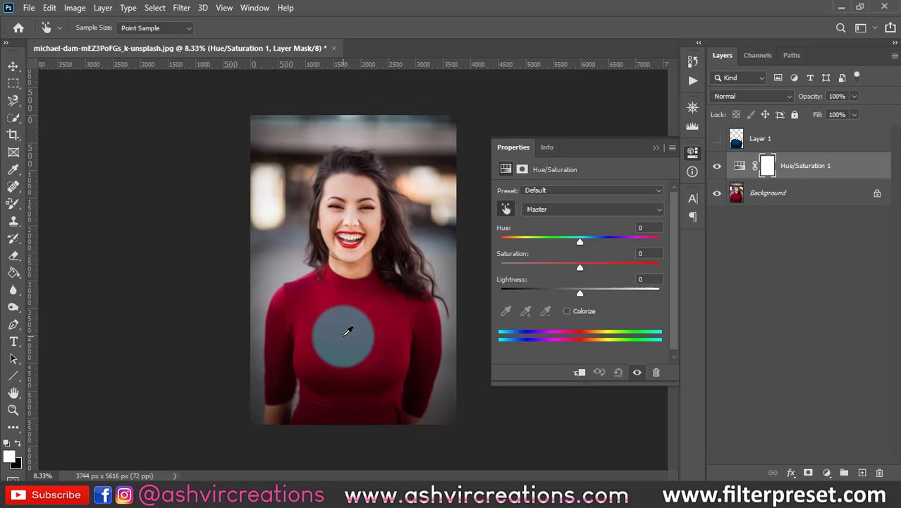
pyautogui.click(350, 321)
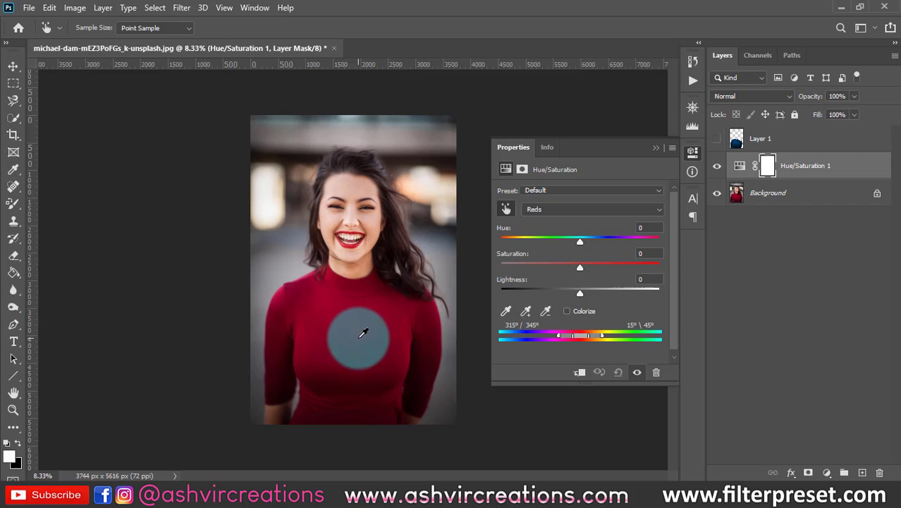
pyautogui.click(574, 208)
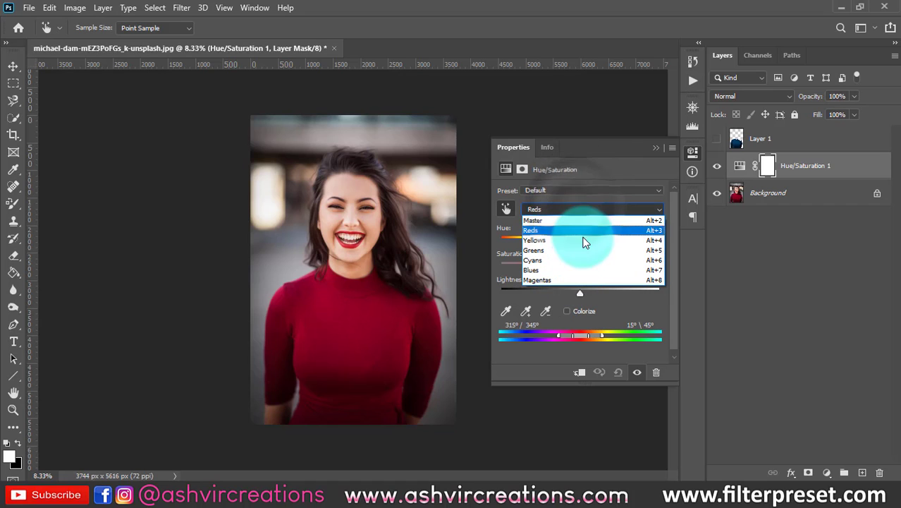
pyautogui.click(601, 155)
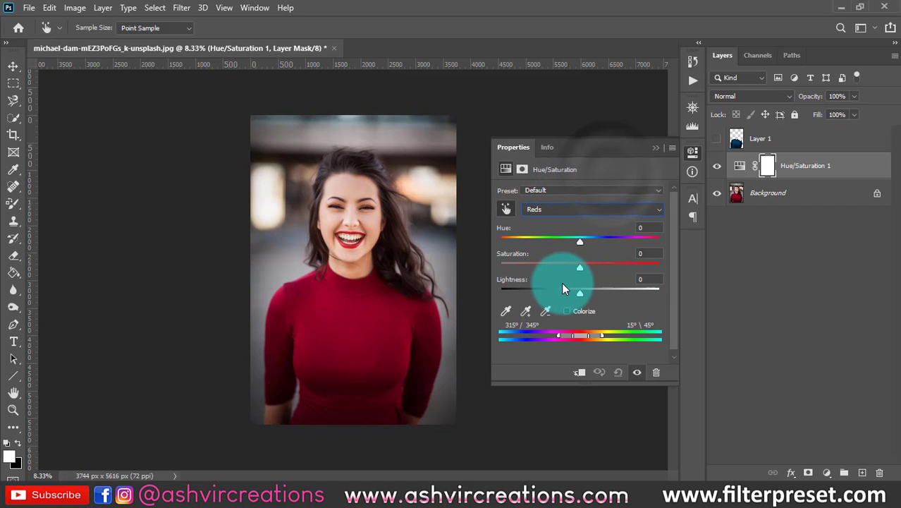
# Step: Turn the reds purple by setting Hue to -57 and Saturation to -11 in the adjustment layer
pyautogui.moveTo(577, 241); pyautogui.dragTo(514, 241)
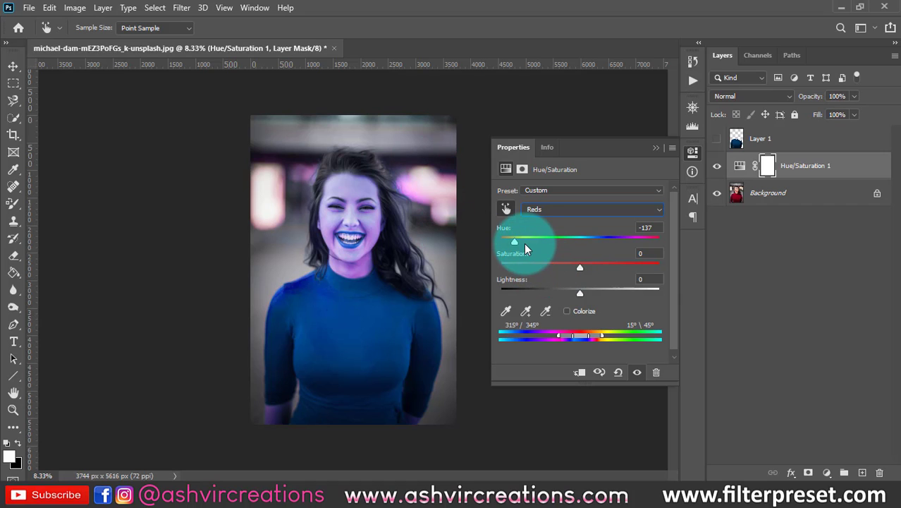
pyautogui.moveTo(524, 240)
pyautogui.mouseDown()
pyautogui.moveTo(579, 241)
pyautogui.moveTo(512, 240)
pyautogui.moveTo(560, 247)
pyautogui.moveTo(532, 240)
pyautogui.moveTo(540, 243)
pyautogui.mouseUp()
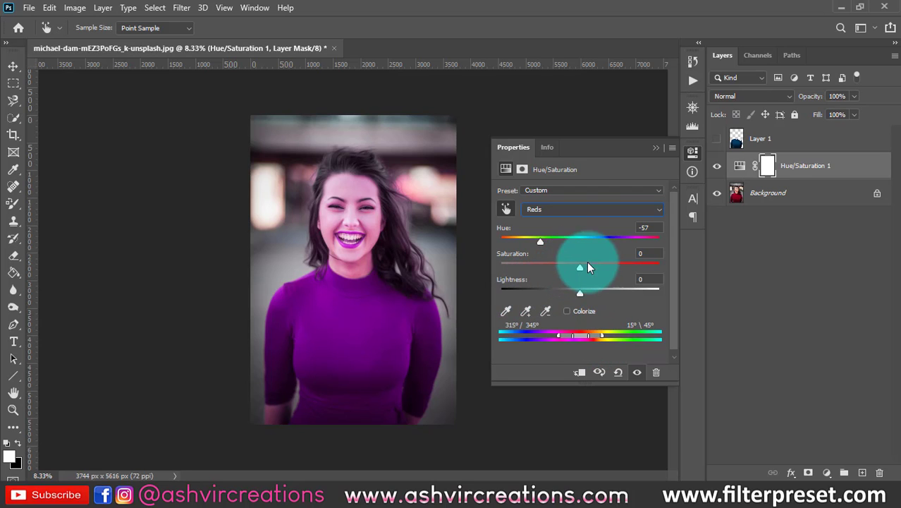
pyautogui.moveTo(579, 267)
pyautogui.mouseDown()
pyautogui.moveTo(540, 267)
pyautogui.moveTo(636, 266)
pyautogui.moveTo(545, 276)
pyautogui.moveTo(590, 269)
pyautogui.moveTo(558, 270)
pyautogui.moveTo(571, 274)
pyautogui.mouseUp()
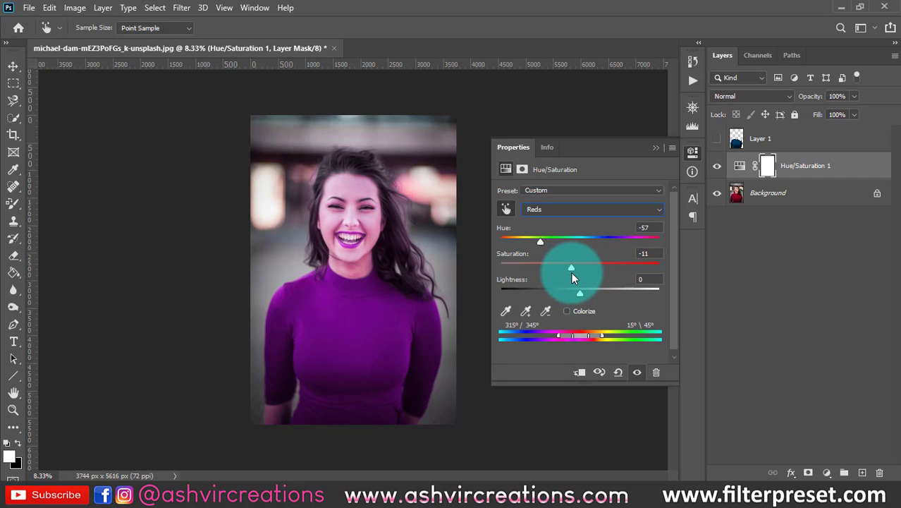
pyautogui.click(655, 148)
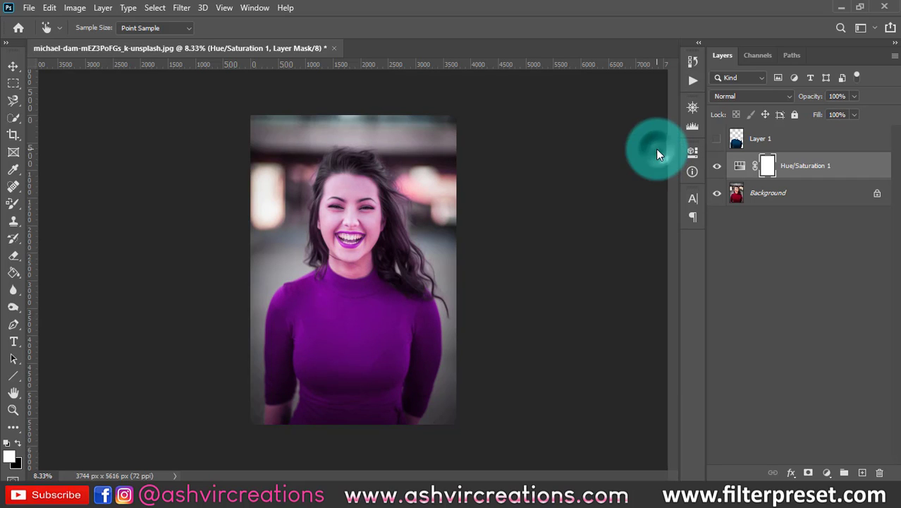
# Step: Hide and show the Hue/Saturation adjustment layer to compare the purple result with the original
pyautogui.hotkey('ctrl', '0')
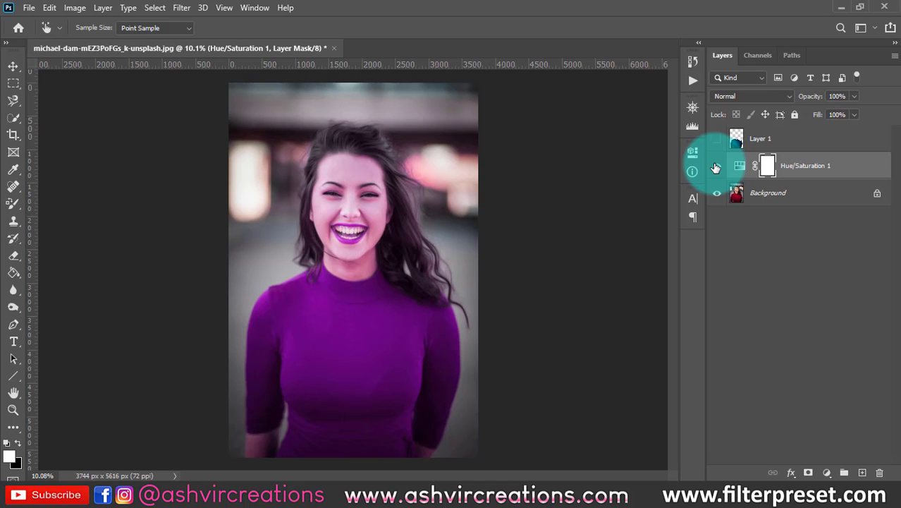
pyautogui.click(715, 167)
pyautogui.click(716, 168)
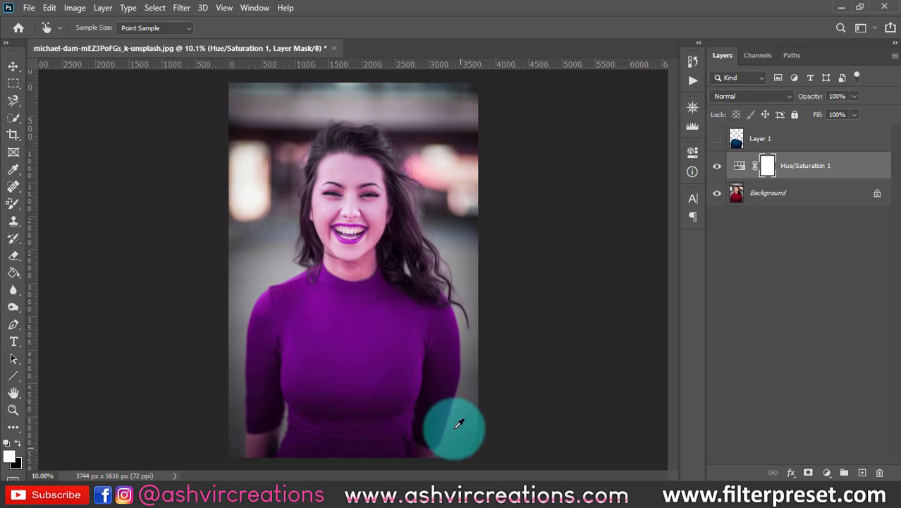
# Step: Examine the dress, arms, neck and face up close for areas affected by the colour change
pyautogui.scroll(4, 328, 197)
pyautogui.scroll(-4, 292, 416)
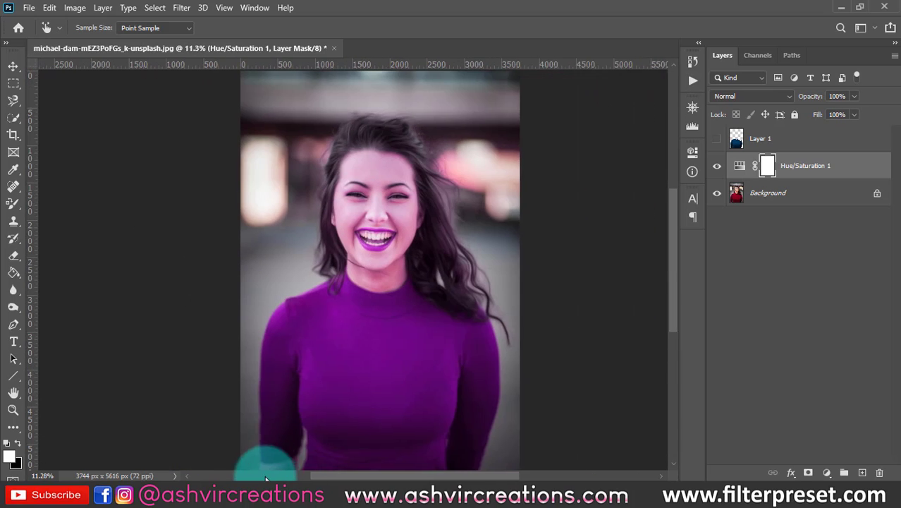
pyautogui.scroll(2, 292, 458)
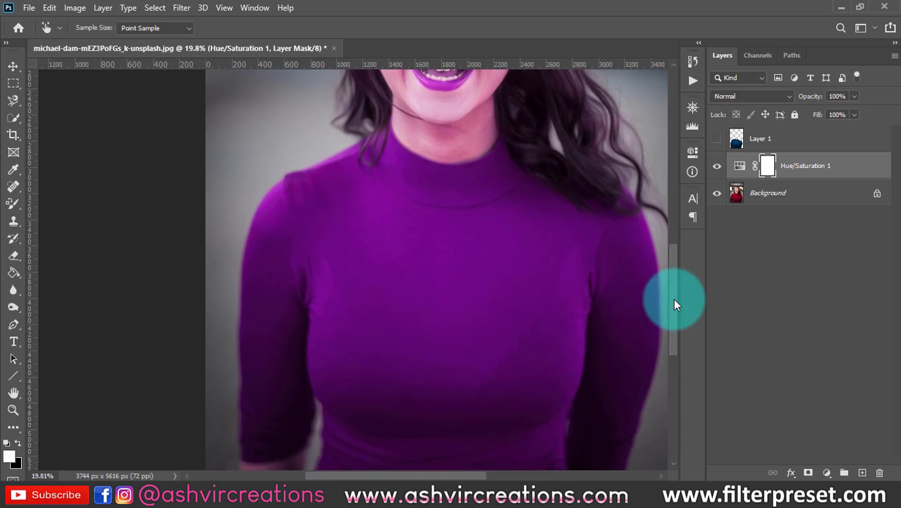
pyautogui.moveTo(673, 305); pyautogui.dragTo(675, 338)
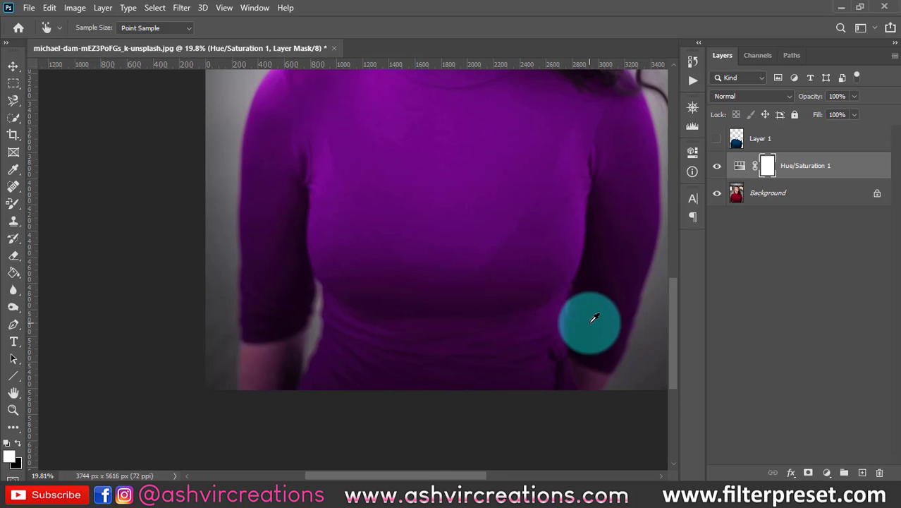
pyautogui.scroll(-2, 594, 318)
pyautogui.scroll(-1, 591, 321)
pyautogui.scroll(1, 354, 298)
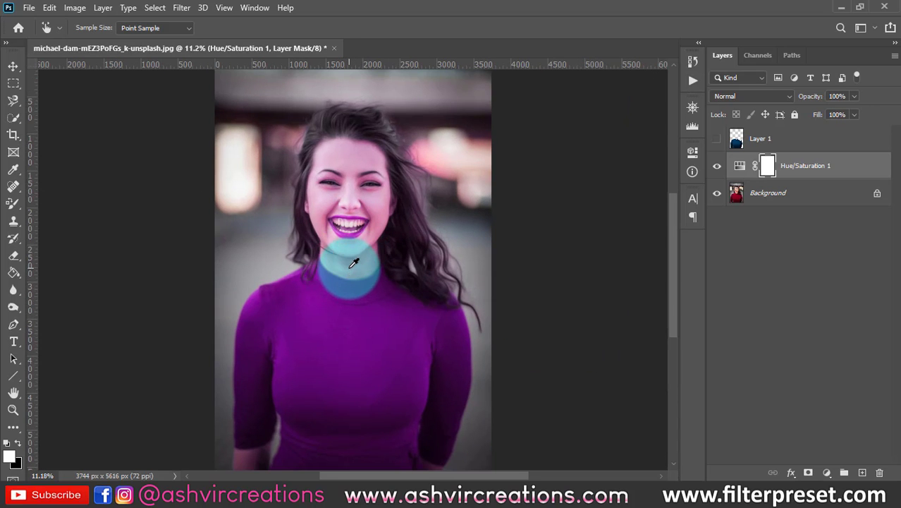
pyautogui.scroll(2, 354, 263)
pyautogui.scroll(-2, 321, 262)
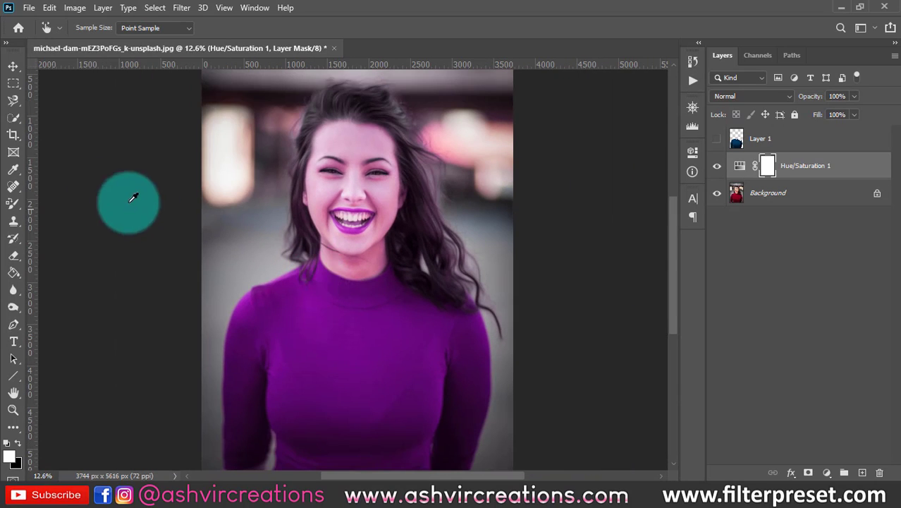
# Step: Set up the Brush tool with a black foreground and the Soft Round Pressure Opacity and Flow preset at 0% hardness
pyautogui.moveTo(17, 199); pyautogui.dragTo(86, 203)
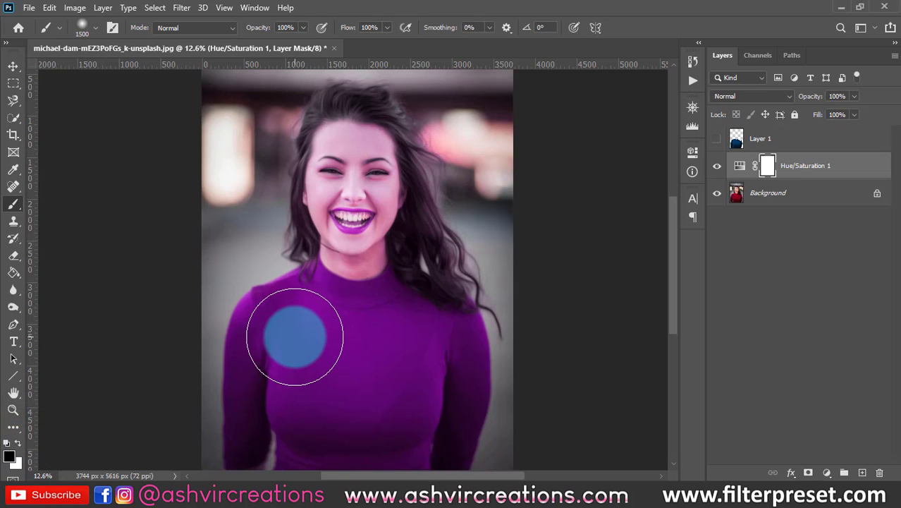
pyautogui.press('[')
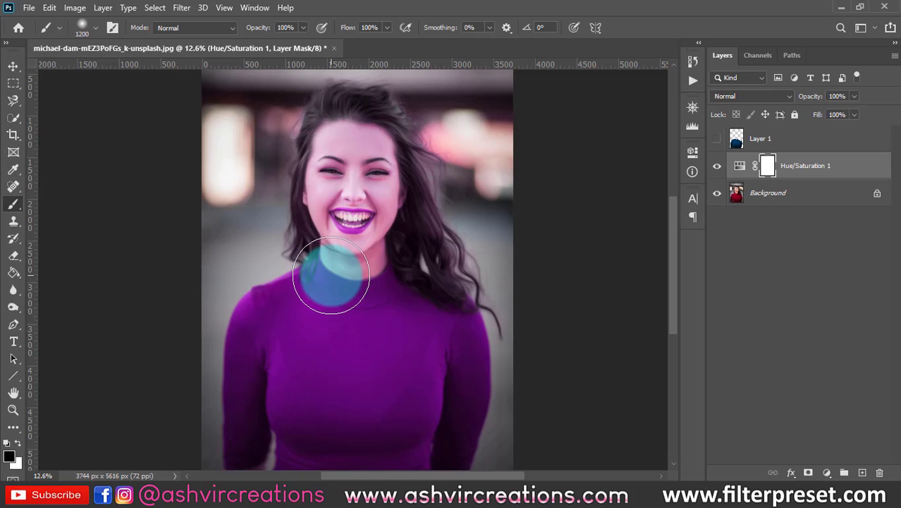
pyautogui.press(']')
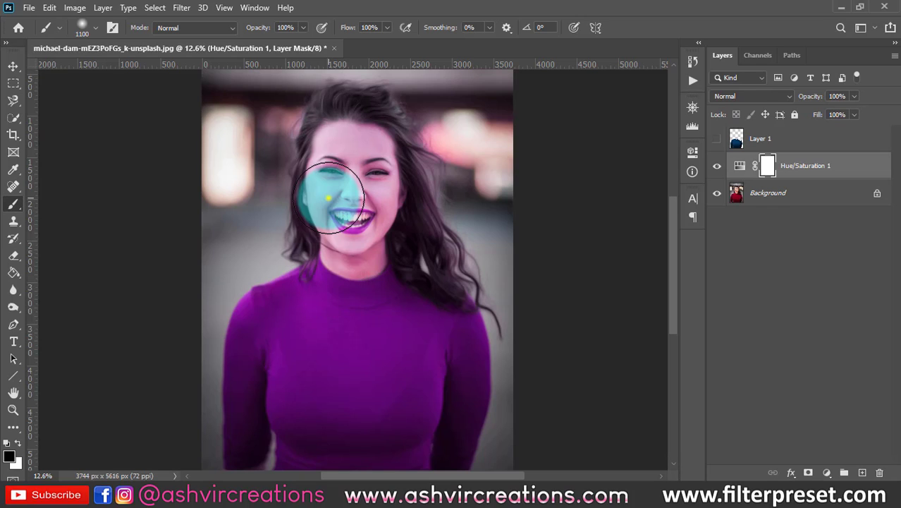
pyautogui.rightClick(329, 198)
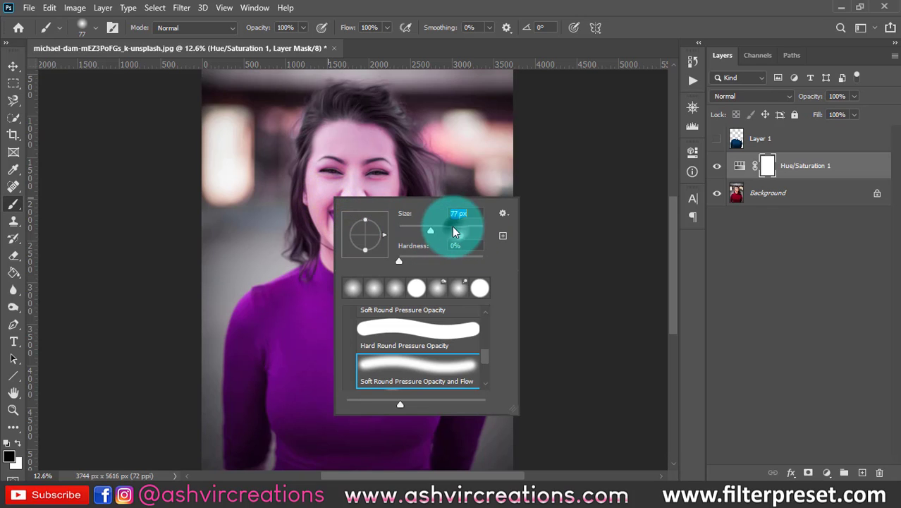
pyautogui.moveTo(452, 227); pyautogui.dragTo(447, 229)
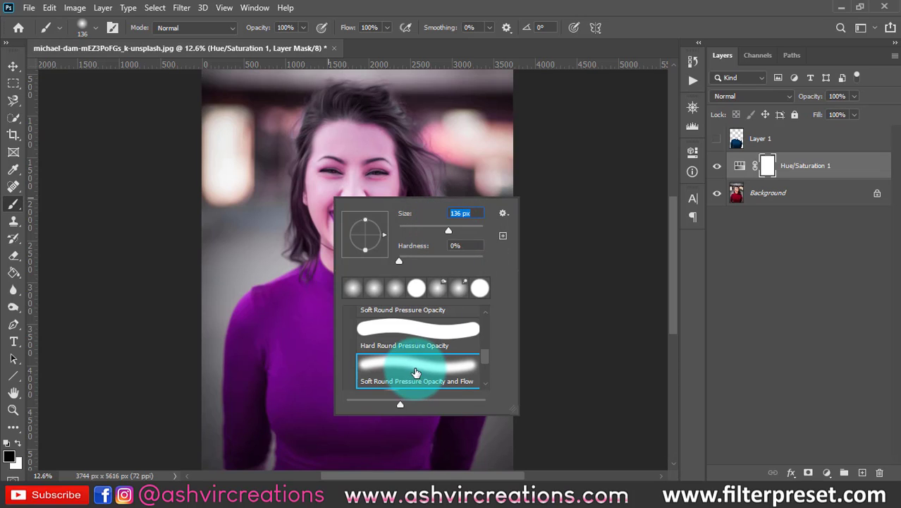
pyautogui.doubleClick(416, 368)
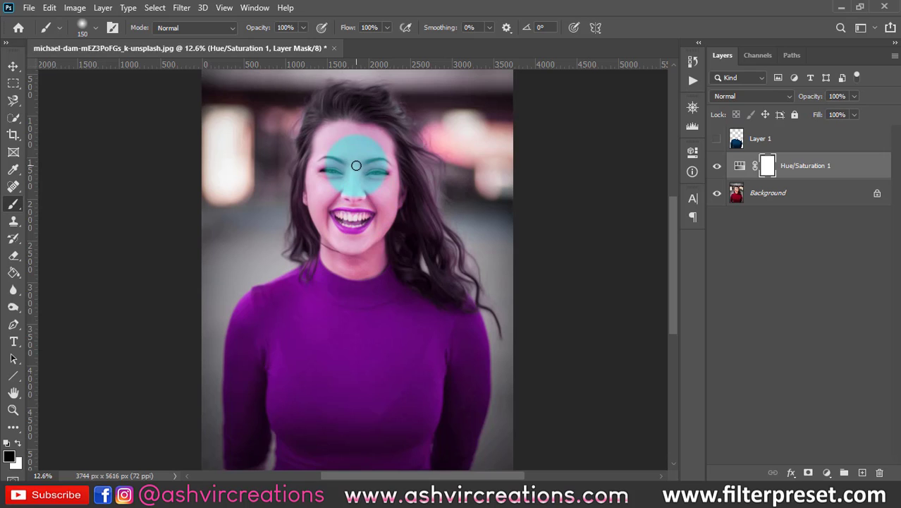
# Step: Paint black on the Hue/Saturation layer mask over the face, hair and upper background with a 1000 to 1400 px brush
pyautogui.scroll(2, 355, 149)
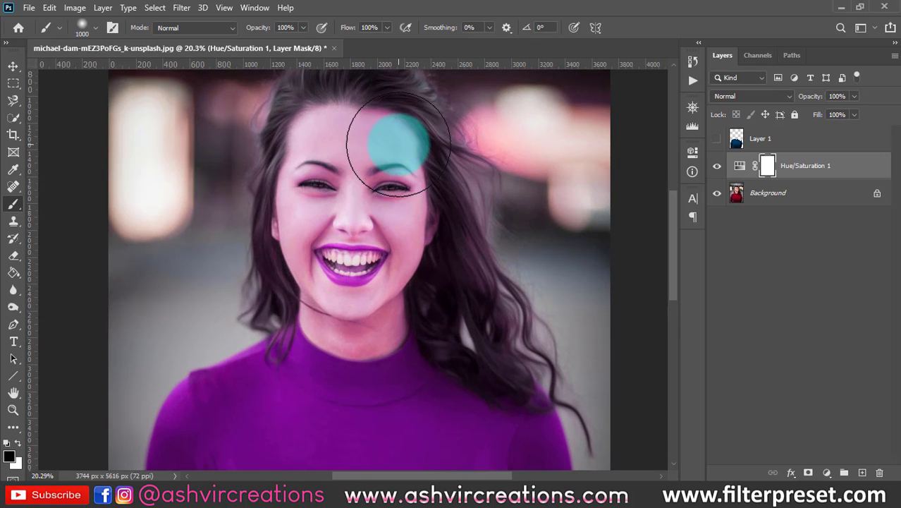
pyautogui.click(376, 139)
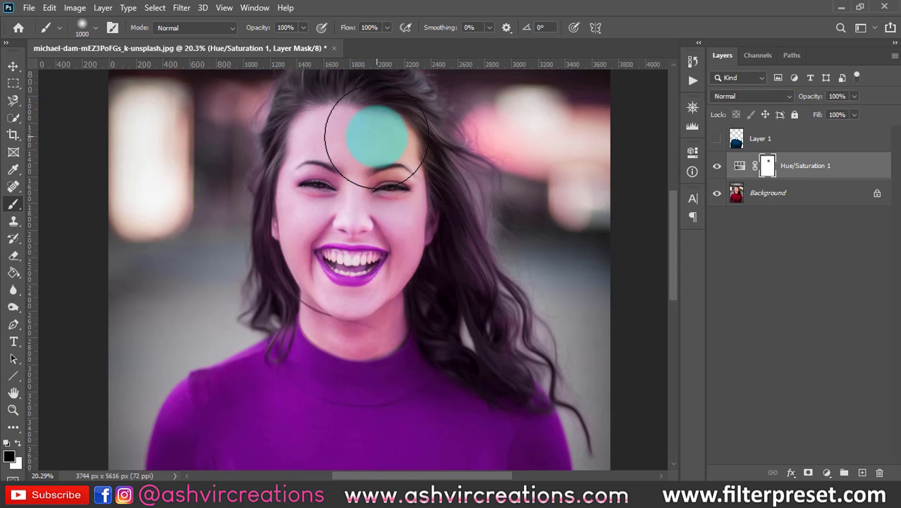
pyautogui.scroll(-2, 376, 139)
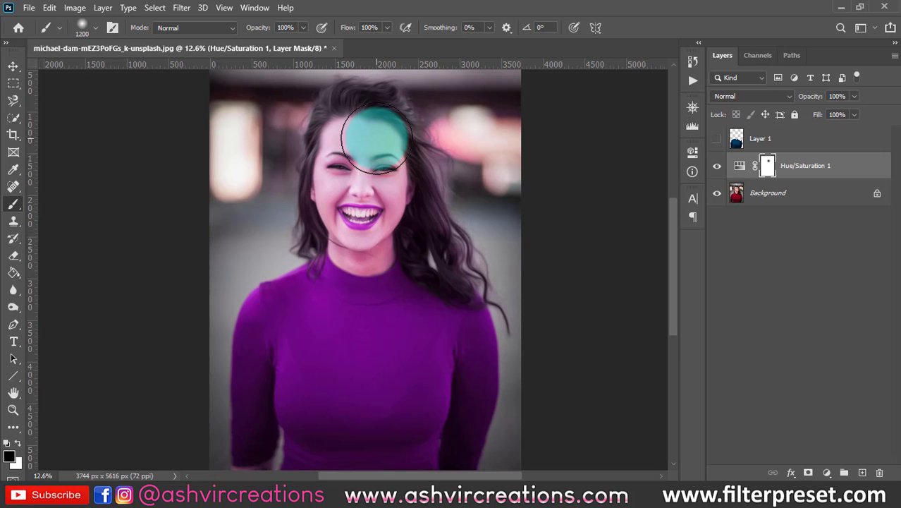
pyautogui.press(']')
pyautogui.press(']')
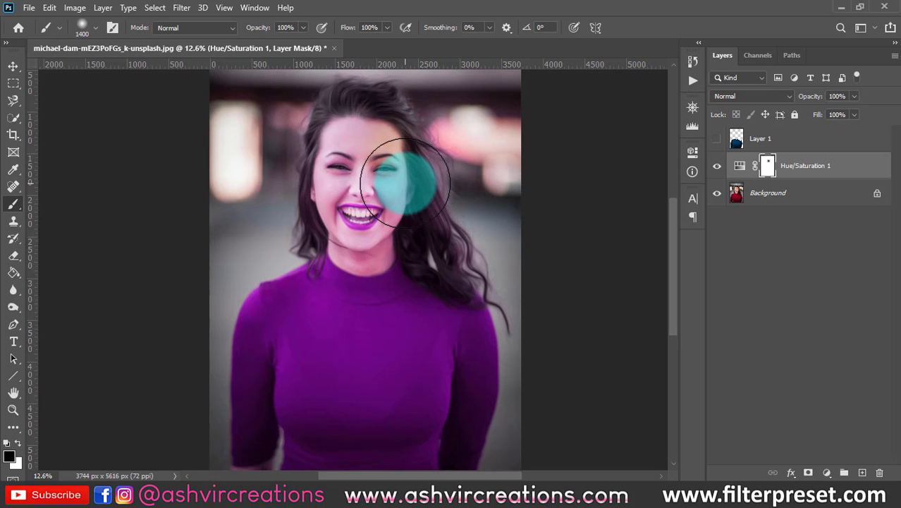
pyautogui.moveTo(404, 181)
pyautogui.mouseDown()
pyautogui.moveTo(309, 165)
pyautogui.moveTo(526, 136)
pyautogui.moveTo(507, 125)
pyautogui.moveTo(229, 105)
pyautogui.moveTo(454, 144)
pyautogui.moveTo(434, 98)
pyautogui.moveTo(217, 146)
pyautogui.moveTo(306, 169)
pyautogui.moveTo(373, 170)
pyautogui.moveTo(236, 219)
pyautogui.moveTo(346, 210)
pyautogui.mouseUp()
pyautogui.scroll(4, 347, 210)
pyautogui.scroll(-5, 324, 159)
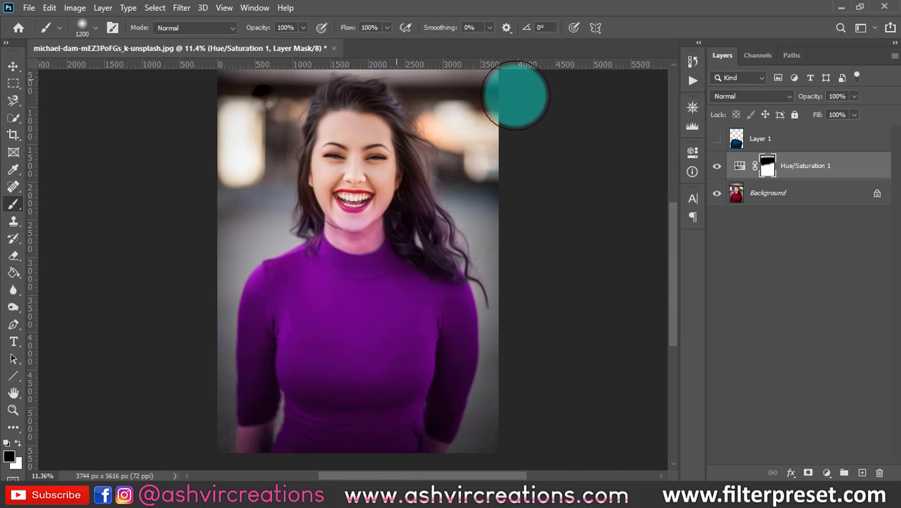
pyautogui.scroll(-2, 494, 129)
# Step: Paint black on the mask over the lips and lower face with an 800 px brush to restore their natural colour
pyautogui.scroll(5, 365, 216)
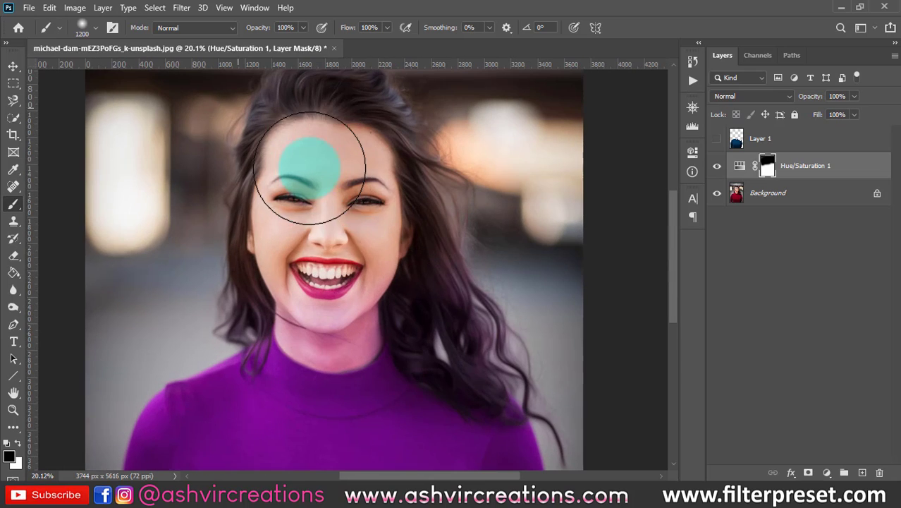
pyautogui.press('[')
pyautogui.press('[')
pyautogui.press('[')
pyautogui.press('[')
pyautogui.moveTo(352, 273); pyautogui.dragTo(323, 238)
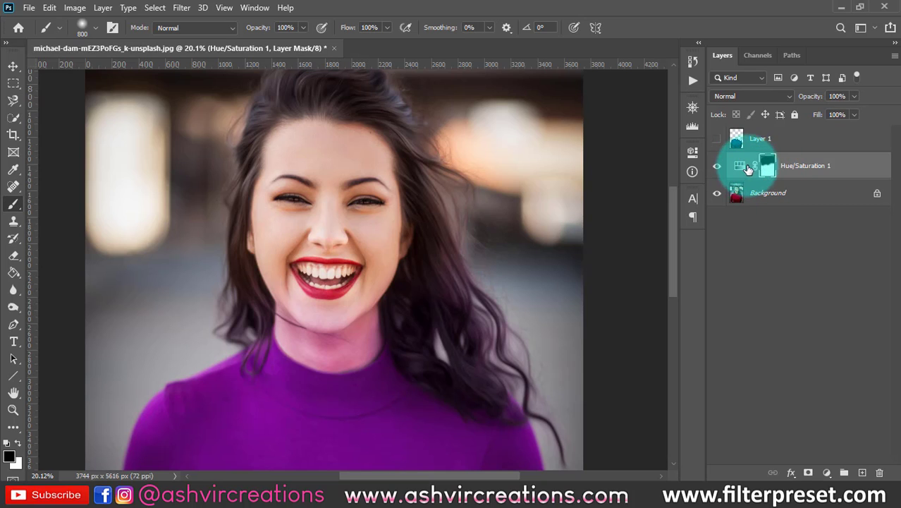
# Step: Hide and show the Hue/Saturation adjustment layer to compare the masked face with the original photo
pyautogui.scroll(-2, 545, 176)
pyautogui.scroll(1, 334, 178)
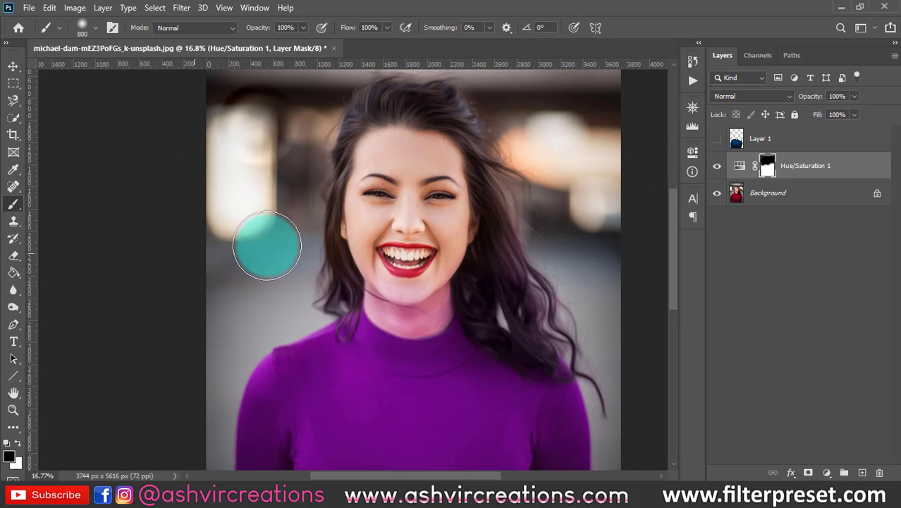
pyautogui.click(717, 167)
pyautogui.click(717, 167)
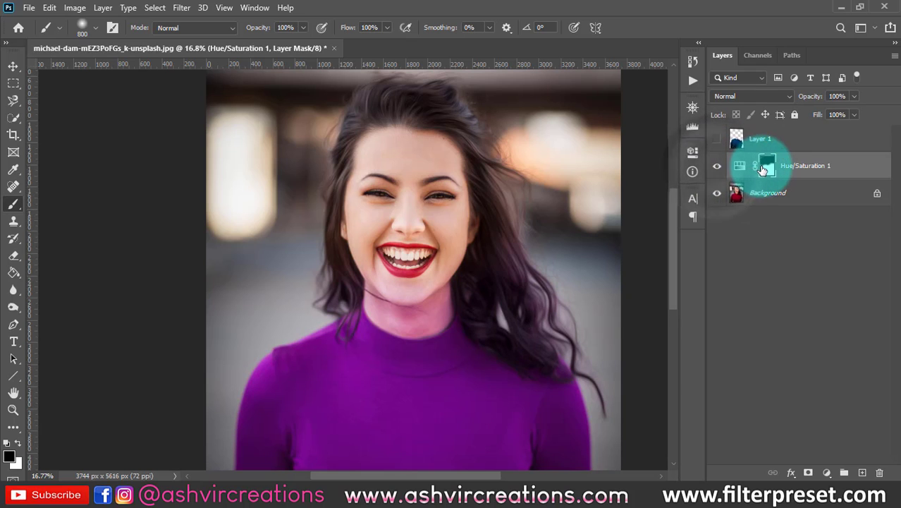
# Step: Paint black on the mask over the chin and neck down to the collar edge with a 250 to 200 px brush
pyautogui.scroll(1, 429, 217)
pyautogui.press('[')
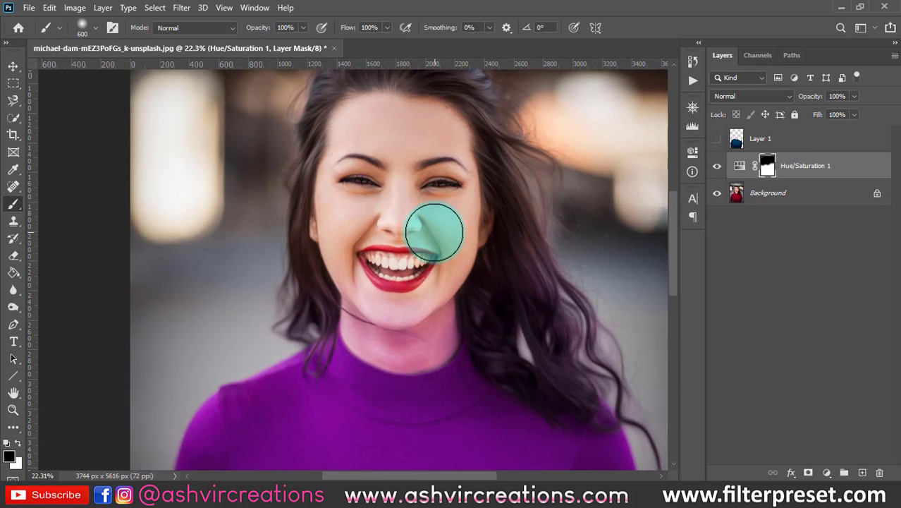
pyautogui.press('[')
pyautogui.press('[')
pyautogui.scroll(1, 355, 279)
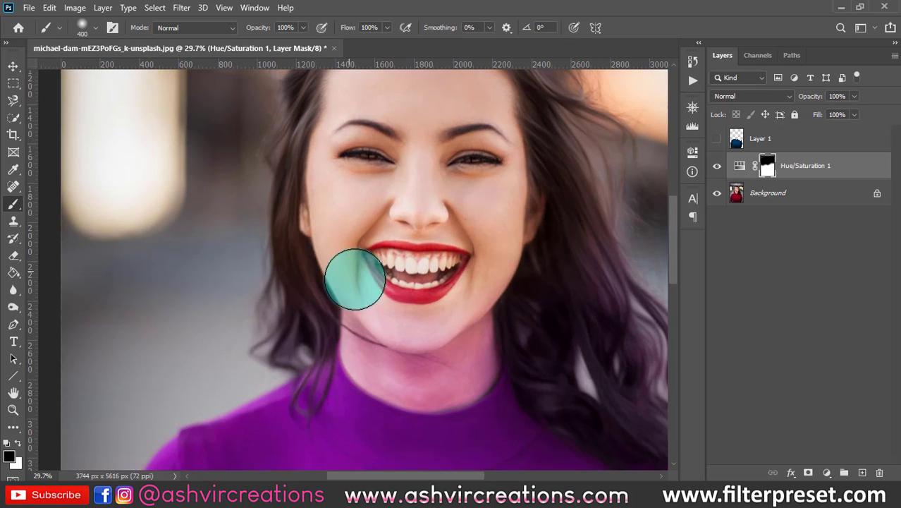
pyautogui.press('[')
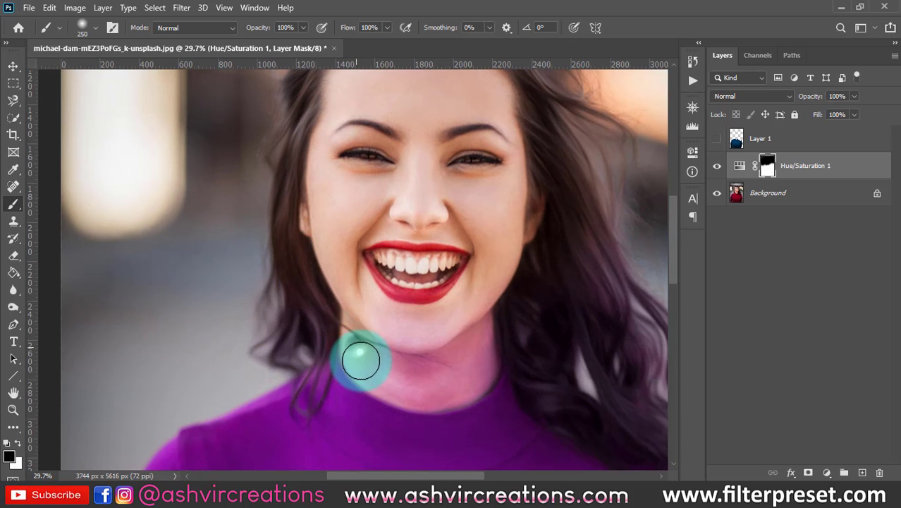
pyautogui.moveTo(361, 360); pyautogui.dragTo(400, 382)
pyautogui.scroll(2, 376, 373)
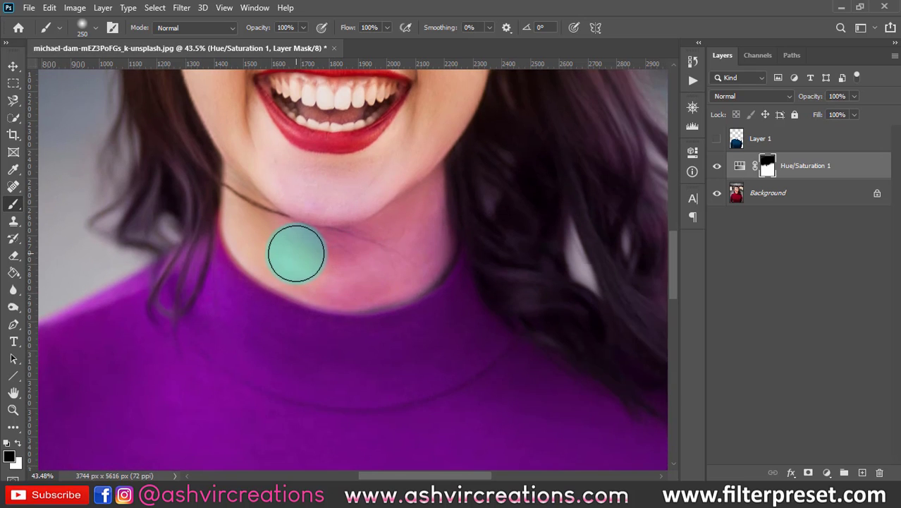
pyautogui.moveTo(320, 287); pyautogui.dragTo(388, 286)
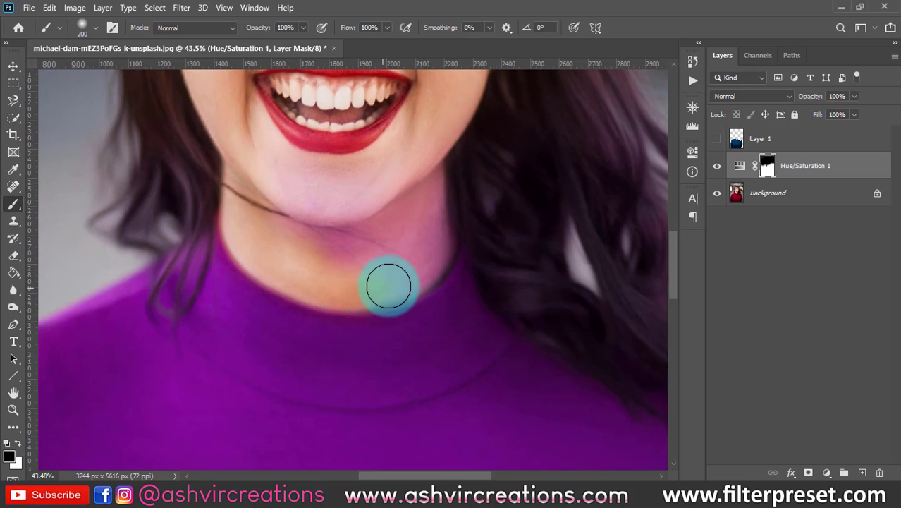
pyautogui.moveTo(433, 259)
pyautogui.mouseDown()
pyautogui.moveTo(453, 178)
pyautogui.moveTo(411, 245)
pyautogui.moveTo(341, 260)
pyautogui.moveTo(417, 214)
pyautogui.moveTo(283, 237)
pyautogui.moveTo(272, 195)
pyautogui.moveTo(438, 165)
pyautogui.moveTo(397, 179)
pyautogui.moveTo(239, 157)
pyautogui.moveTo(437, 162)
pyautogui.moveTo(333, 138)
pyautogui.mouseUp()
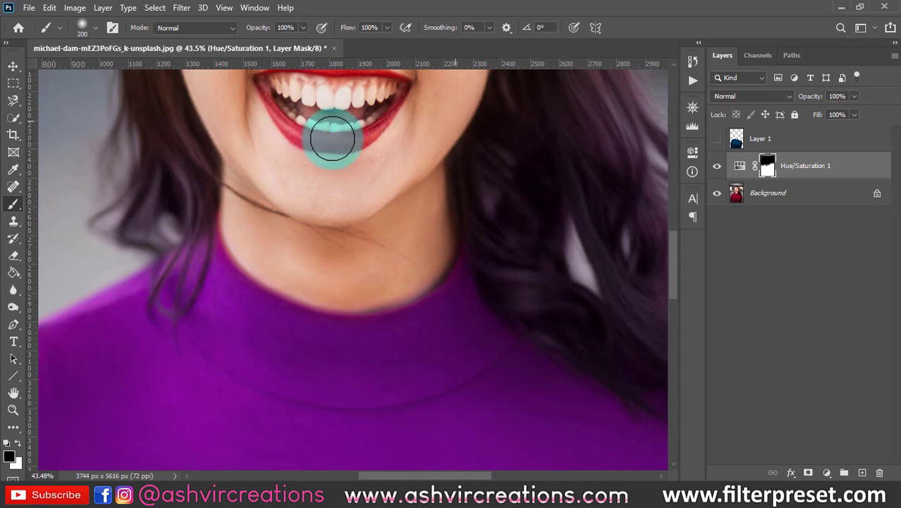
# Step: Blend the mask over the lower cheek and jaw beside the mouth, enlarging the black brush to 600 px
pyautogui.moveTo(420, 149); pyautogui.dragTo(360, 150)
pyautogui.press(']')
pyautogui.press(']')
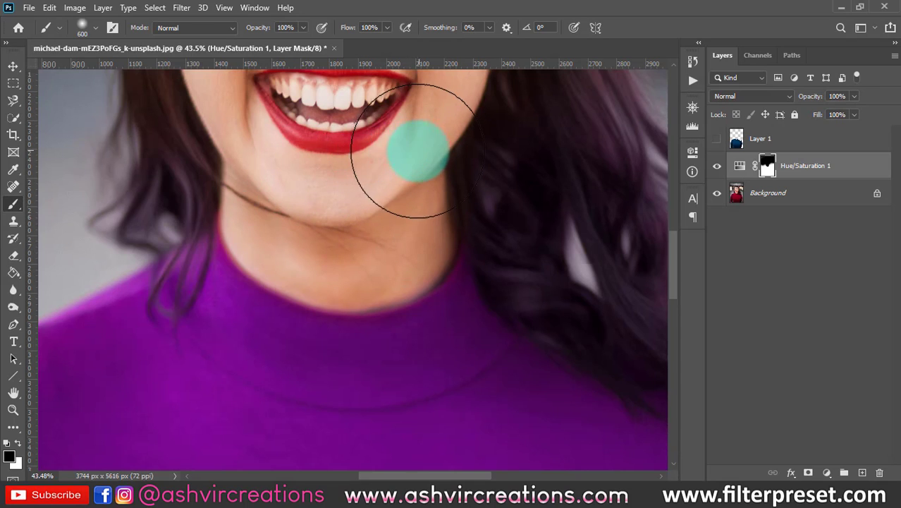
pyautogui.moveTo(418, 151)
pyautogui.mouseDown()
pyautogui.moveTo(214, 139)
pyautogui.moveTo(366, 127)
pyautogui.mouseUp()
# Step: Paint black on the mask over the bare forearm at the photo's lower-left corner, reducing the brush from 300 to 175 px along its edges
pyautogui.scroll(-4, 366, 127)
pyautogui.scroll(-3, 356, 126)
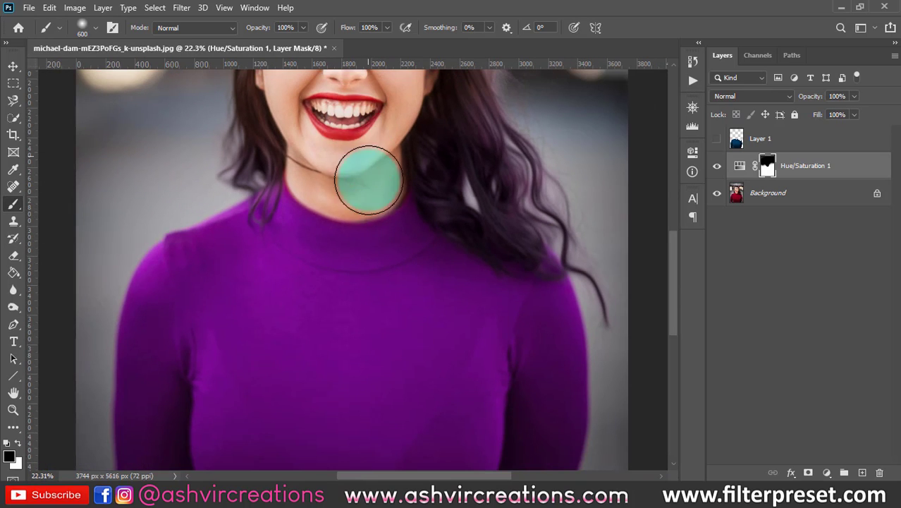
pyautogui.moveTo(324, 242); pyautogui.dragTo(453, 38)
pyautogui.moveTo(318, 351); pyautogui.dragTo(373, 218)
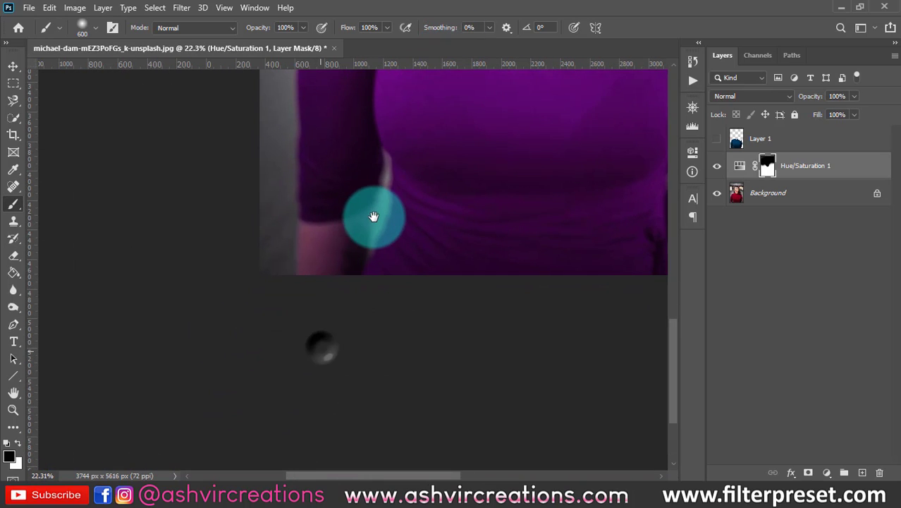
pyautogui.press('[')
pyautogui.press('[')
pyautogui.scroll(6, 310, 274)
pyautogui.press('[')
pyautogui.press('[')
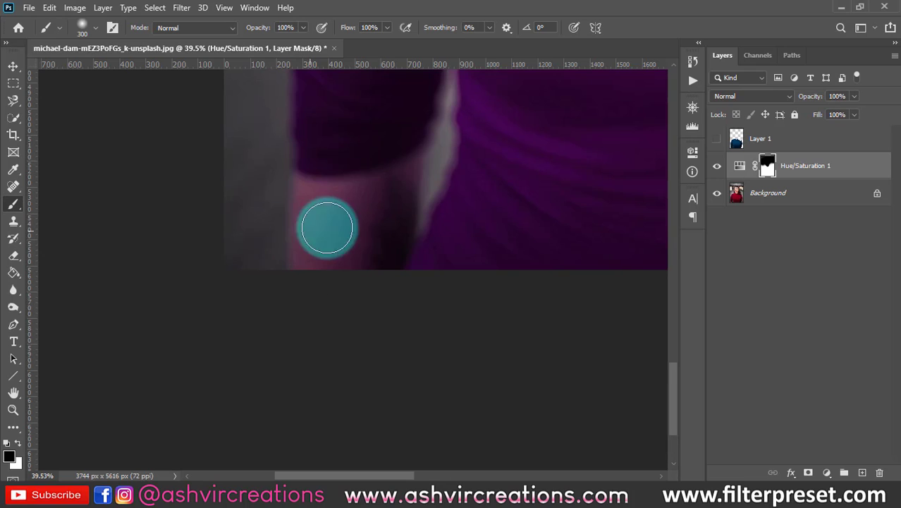
pyautogui.moveTo(421, 166)
pyautogui.mouseDown()
pyautogui.moveTo(345, 194)
pyautogui.moveTo(269, 195)
pyautogui.moveTo(365, 205)
pyautogui.moveTo(408, 189)
pyautogui.moveTo(370, 293)
pyautogui.moveTo(367, 212)
pyautogui.moveTo(291, 285)
pyautogui.moveTo(283, 220)
pyautogui.mouseUp()
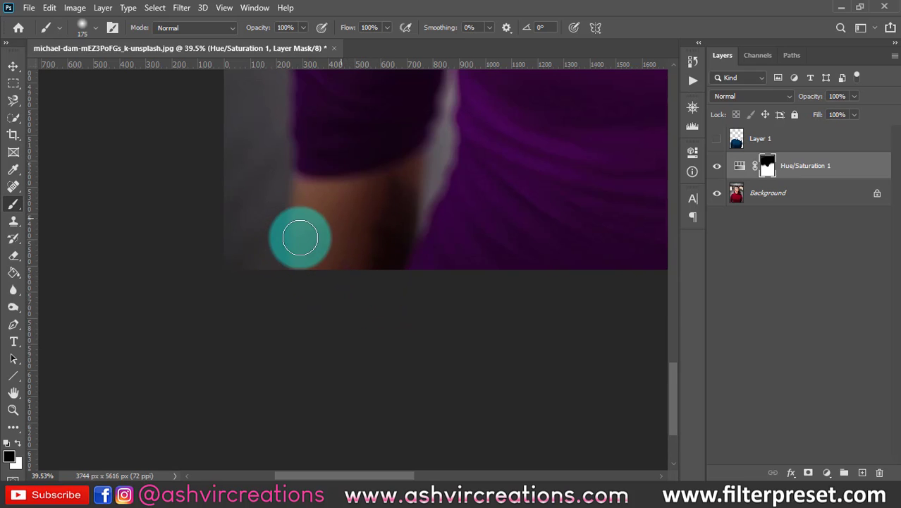
pyautogui.scroll(-2, 356, 251)
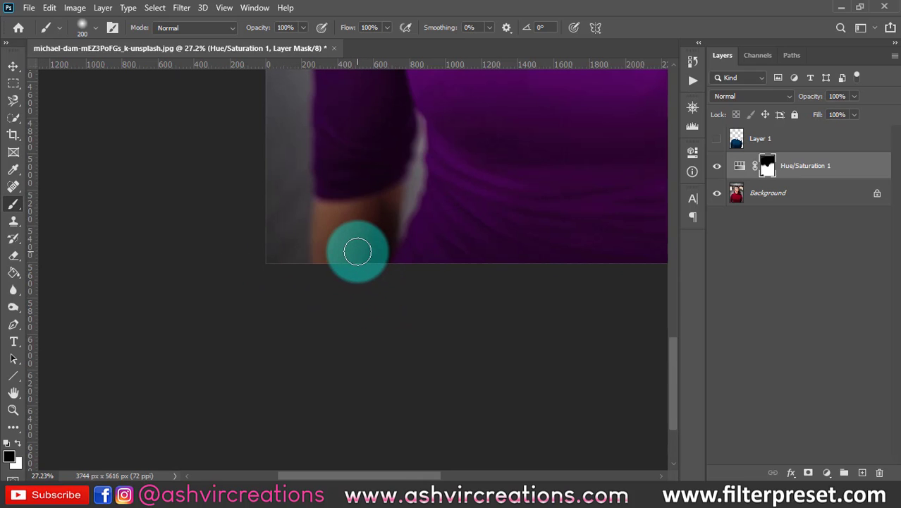
pyautogui.scroll(-2, 368, 248)
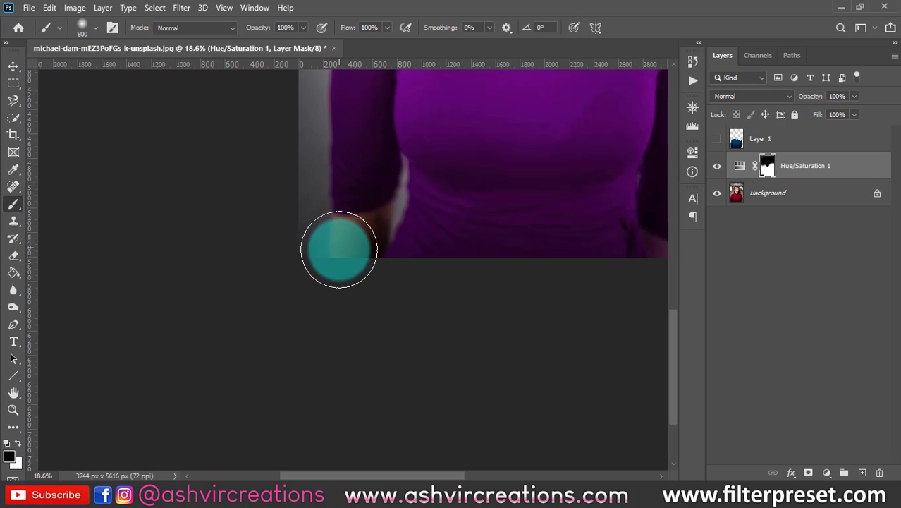
pyautogui.click(352, 152)
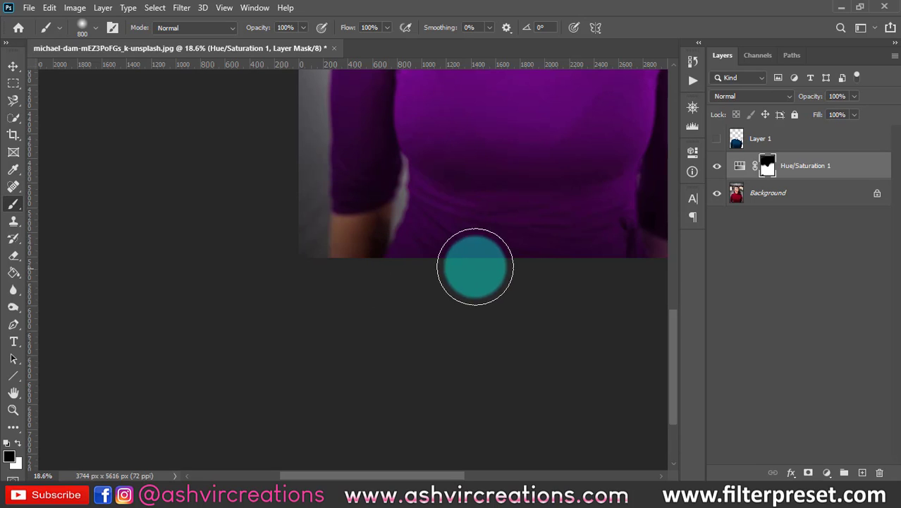
# Step: Paint black on the mask over the chest of the dress with an 800 px brush to reveal the original red
pyautogui.moveTo(512, 252); pyautogui.dragTo(423, 354)
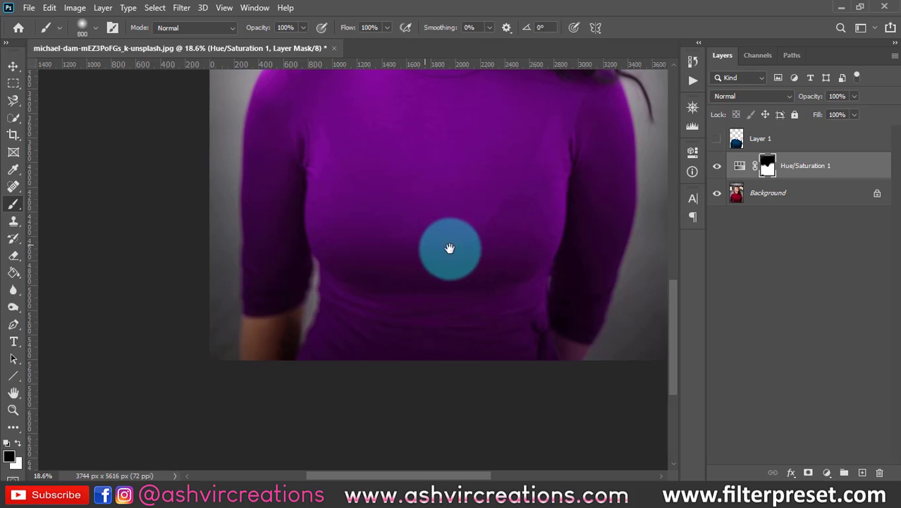
pyautogui.moveTo(499, 240); pyautogui.dragTo(458, 275)
pyautogui.click(402, 208)
pyautogui.moveTo(330, 195)
pyautogui.mouseDown()
pyautogui.moveTo(373, 239)
pyautogui.moveTo(447, 210)
pyautogui.mouseUp()
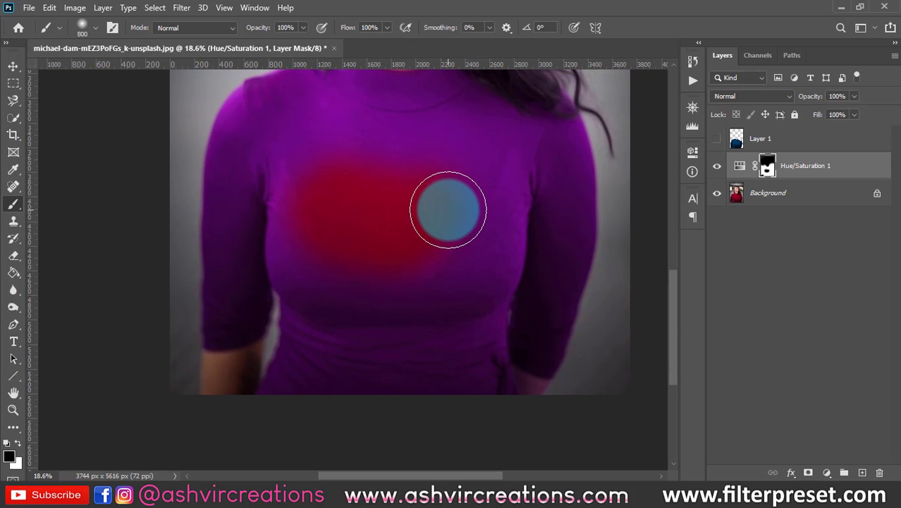
# Step: Switch the foreground colour to white and paint over the red chest area on the mask to bring back the purple
pyautogui.moveTo(491, 309); pyautogui.dragTo(337, 95)
pyautogui.scroll(3, 338, 158)
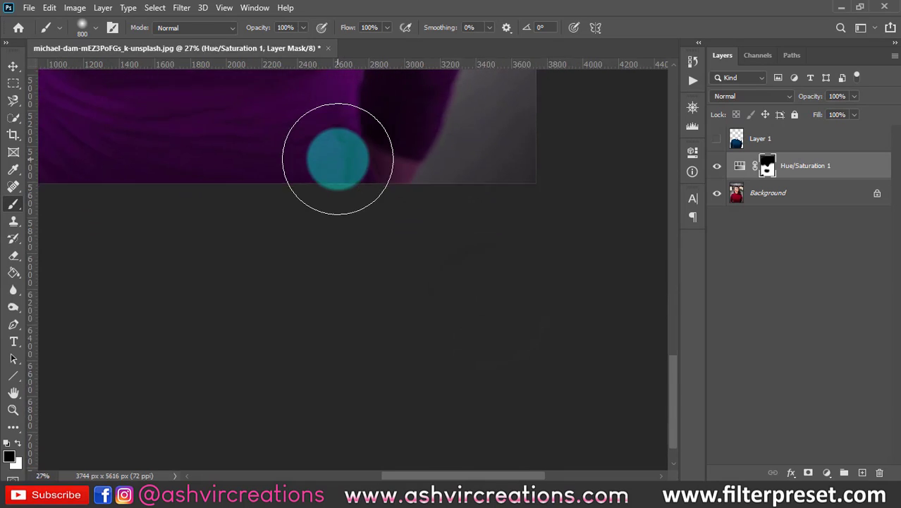
pyautogui.scroll(-3, 337, 159)
pyautogui.moveTo(384, 217); pyautogui.dragTo(489, 356)
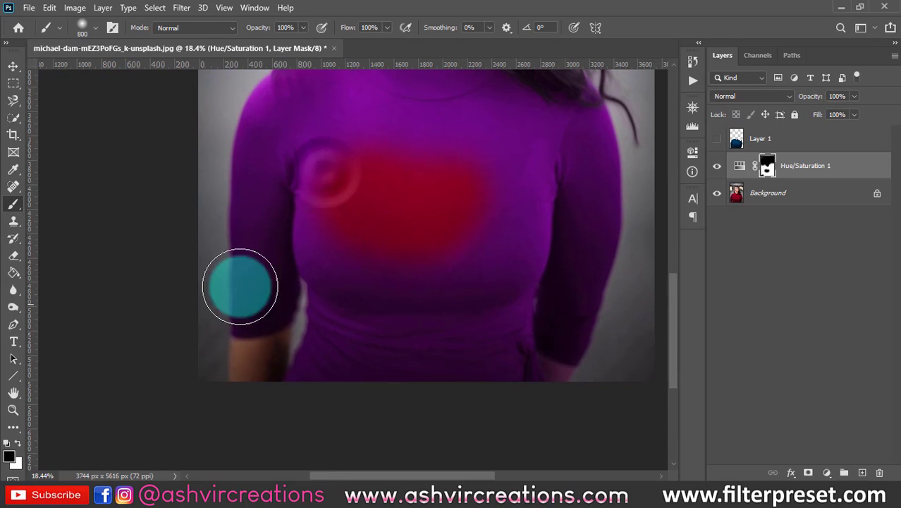
pyautogui.click(17, 440)
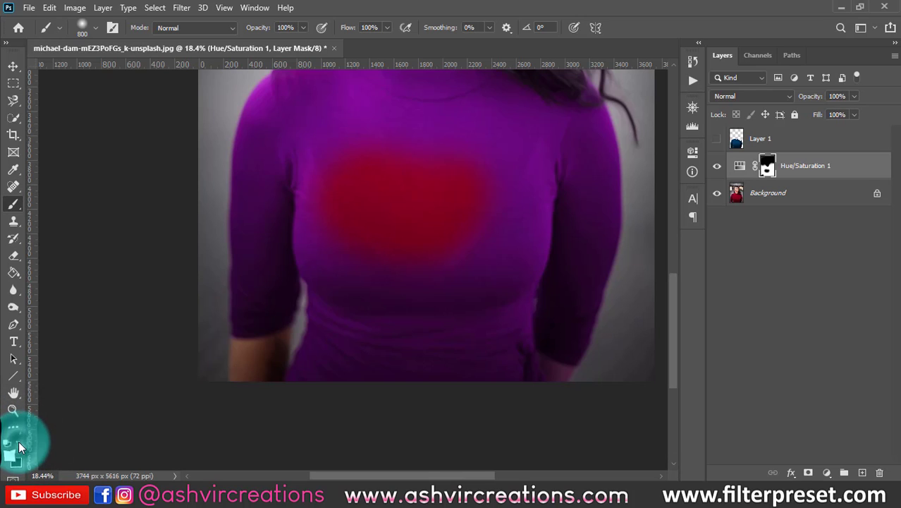
pyautogui.press('d')
pyautogui.moveTo(372, 250)
pyautogui.mouseDown()
pyautogui.moveTo(401, 152)
pyautogui.moveTo(426, 248)
pyautogui.moveTo(399, 176)
pyautogui.moveTo(471, 224)
pyautogui.moveTo(504, 177)
pyautogui.mouseUp()
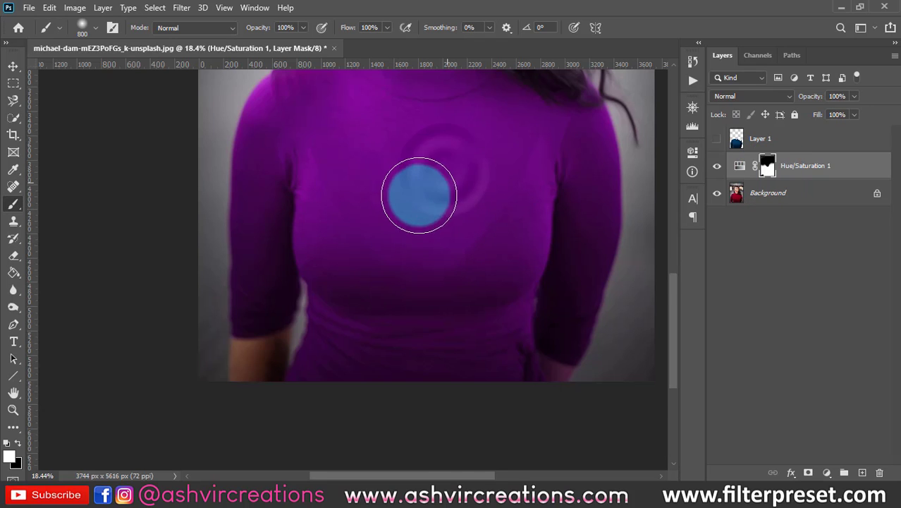
# Step: Touch up the chest of the dress with white on the mask to even out the purple
pyautogui.press('space')
pyautogui.moveTo(429, 219); pyautogui.dragTo(405, 102)
pyautogui.moveTo(409, 153)
pyautogui.mouseDown()
pyautogui.moveTo(363, 231)
pyautogui.moveTo(339, 134)
pyautogui.mouseUp()
pyautogui.press('space')
pyautogui.moveTo(416, 136); pyautogui.dragTo(392, 222)
# Step: Switch to black and paint the mask over the bare wrist at the photo's lower-right corner, reducing the brush to 175 and 125 px
pyautogui.click(11, 442)
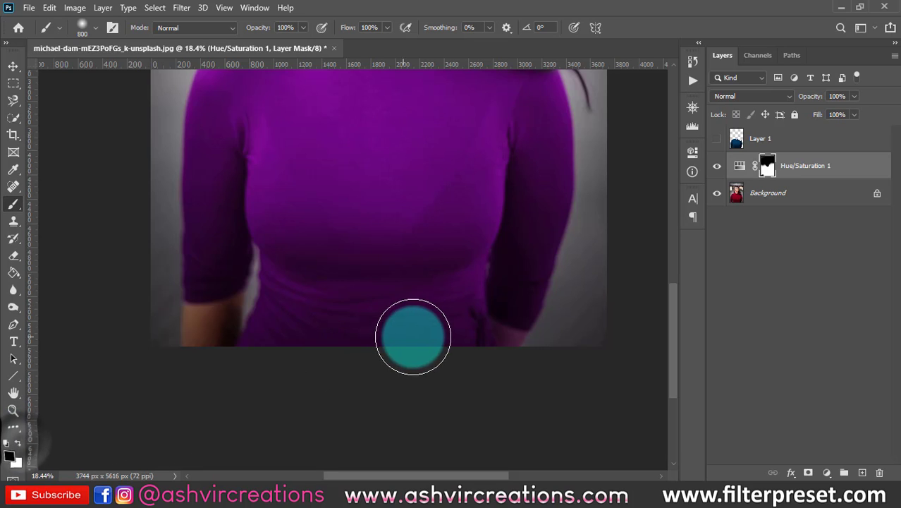
pyautogui.scroll(5, 423, 335)
pyautogui.press('[')
pyautogui.press('[')
pyautogui.press('[')
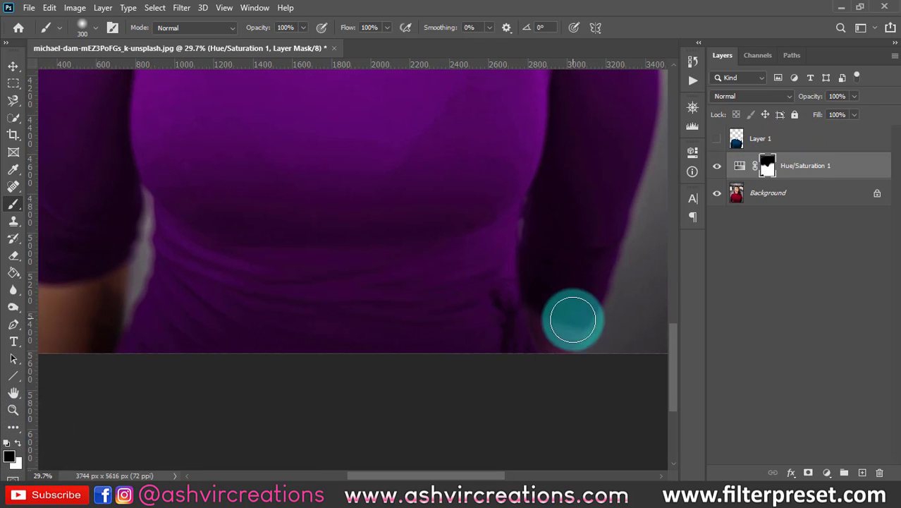
pyautogui.press('[')
pyautogui.press('[')
pyautogui.press('[')
pyautogui.scroll(4, 631, 262)
pyautogui.press('[')
pyautogui.press('[')
pyautogui.click(539, 367)
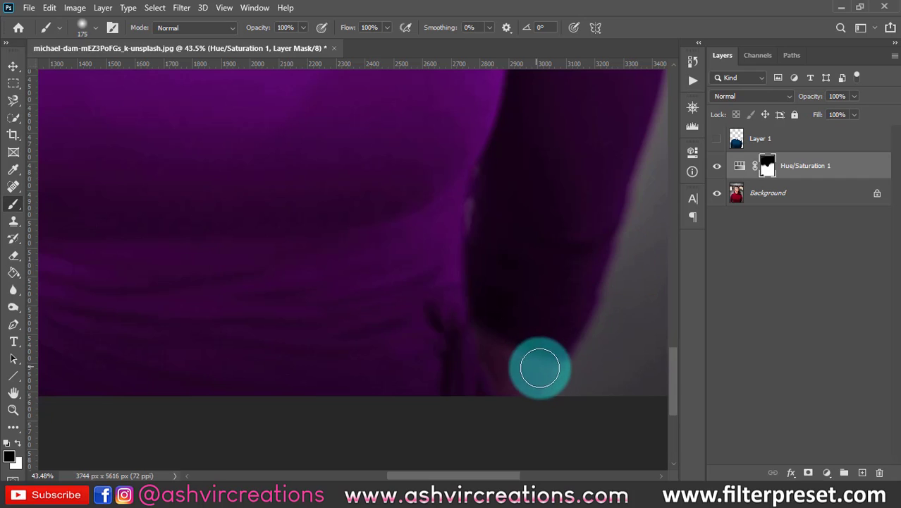
pyautogui.moveTo(554, 374)
pyautogui.mouseDown()
pyautogui.moveTo(526, 372)
pyautogui.moveTo(481, 336)
pyautogui.moveTo(521, 401)
pyautogui.moveTo(504, 356)
pyautogui.moveTo(562, 373)
pyautogui.moveTo(493, 390)
pyautogui.moveTo(559, 398)
pyautogui.moveTo(497, 355)
pyautogui.moveTo(574, 388)
pyautogui.mouseUp()
pyautogui.press('[')
pyautogui.press(']')
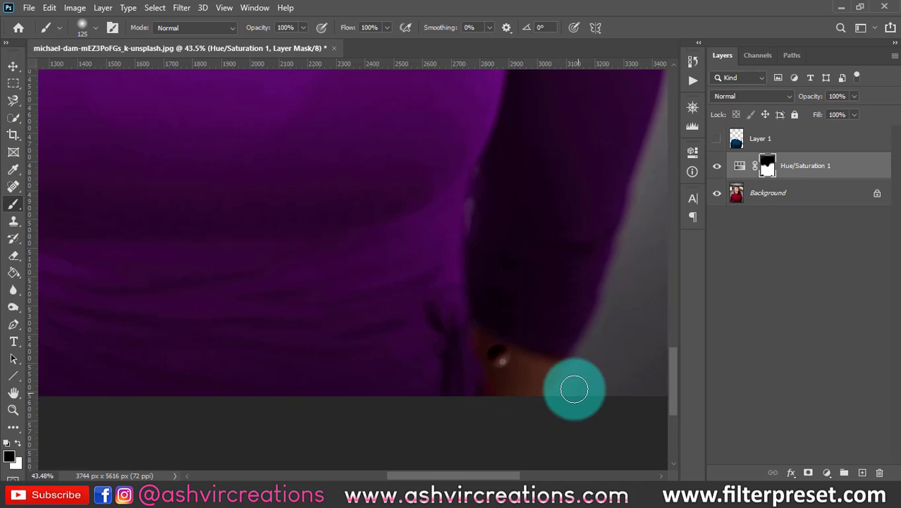
# Step: Switch to white and paint the dress edge beside that wrist with a 150 px brush to bring back the purple
pyautogui.click(19, 442)
pyautogui.press(']')
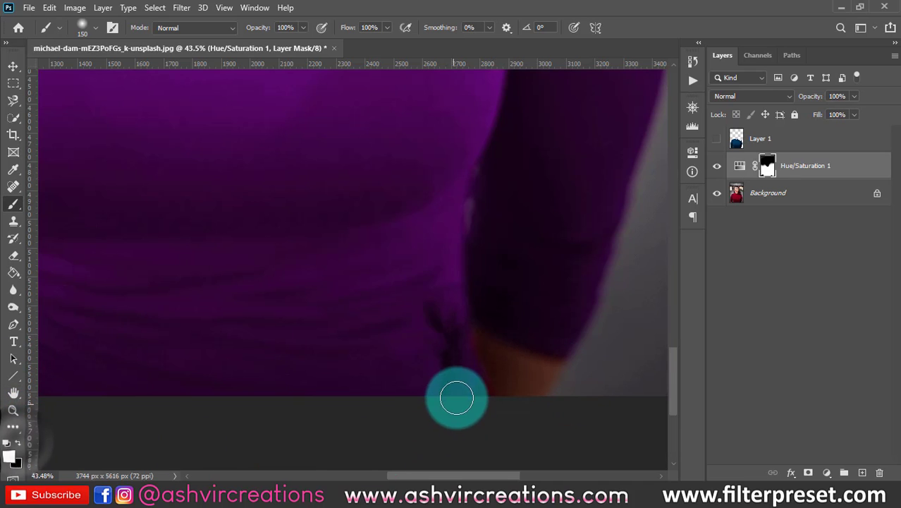
pyautogui.moveTo(466, 368)
pyautogui.mouseDown()
pyautogui.moveTo(487, 415)
pyautogui.moveTo(451, 353)
pyautogui.mouseUp()
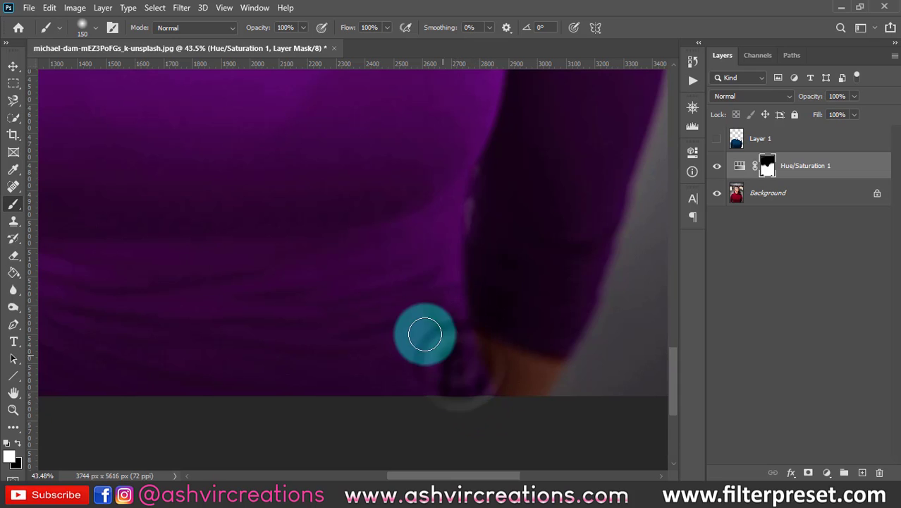
# Step: Switch to black and paint the mask over the purple-tinted hair on the photo's right side with a greatly enlarged brush
pyautogui.scroll(-3, 415, 294)
pyautogui.scroll(-2, 414, 290)
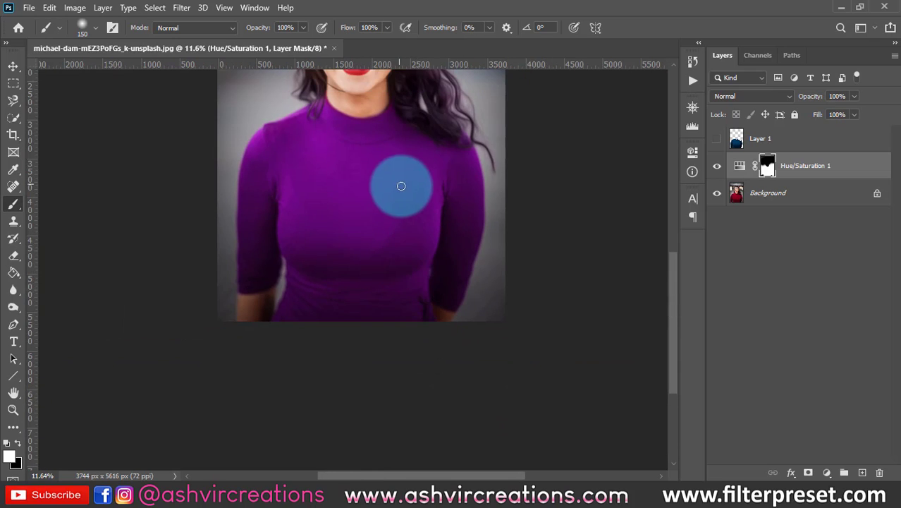
pyautogui.scroll(-2, 406, 137)
pyautogui.scroll(3, 416, 212)
pyautogui.scroll(2, 419, 251)
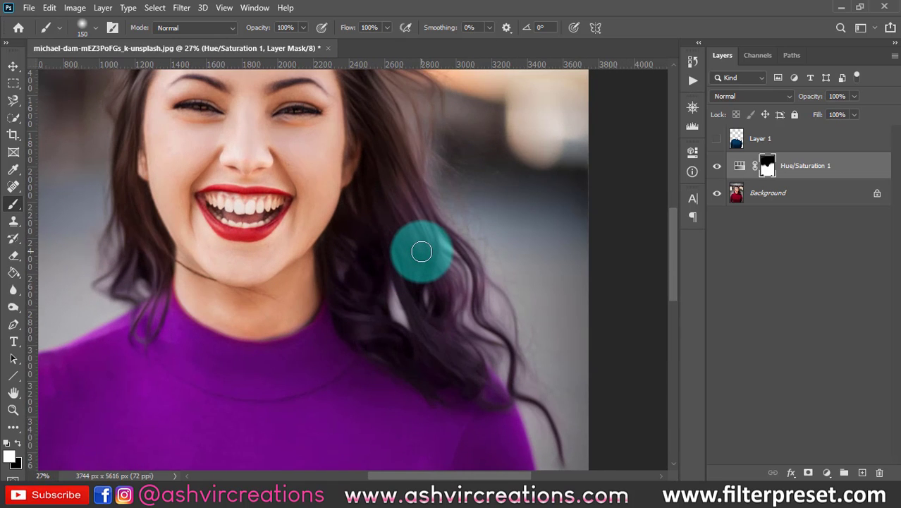
pyautogui.click(19, 442)
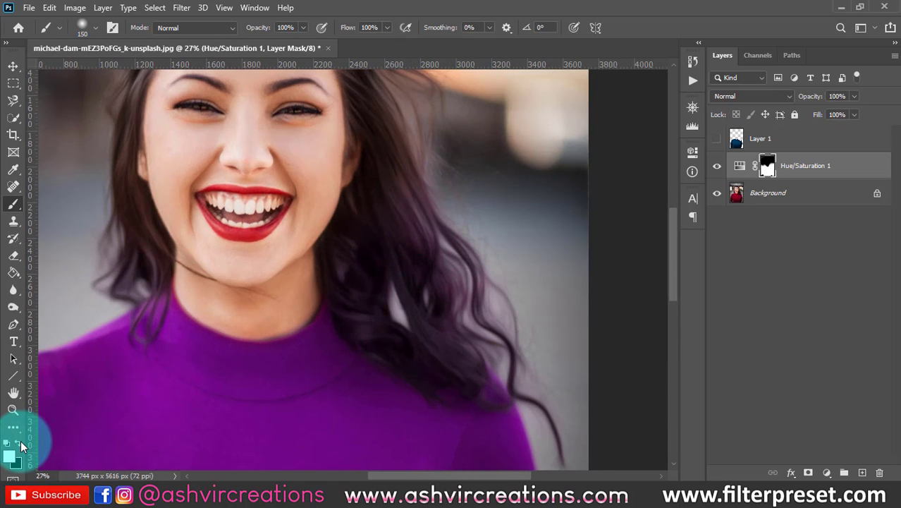
pyautogui.press(']')
pyautogui.press(']')
pyautogui.press(']')
pyautogui.press(']')
pyautogui.press(']')
pyautogui.press(']')
pyautogui.moveTo(457, 179)
pyautogui.mouseDown()
pyautogui.moveTo(458, 222)
pyautogui.moveTo(485, 272)
pyautogui.moveTo(480, 258)
pyautogui.moveTo(429, 266)
pyautogui.moveTo(409, 284)
pyautogui.moveTo(414, 318)
pyautogui.moveTo(378, 261)
pyautogui.moveTo(372, 281)
pyautogui.moveTo(402, 284)
pyautogui.mouseUp()
pyautogui.press(']')
pyautogui.press(']')
pyautogui.moveTo(447, 198); pyautogui.dragTo(442, 317)
# Step: Lower the brush opacity to 20% and paint black with a 200 px brush over the curls overlapping the right-hand shoulder
pyautogui.press('[')
pyautogui.press('[')
pyautogui.press('[')
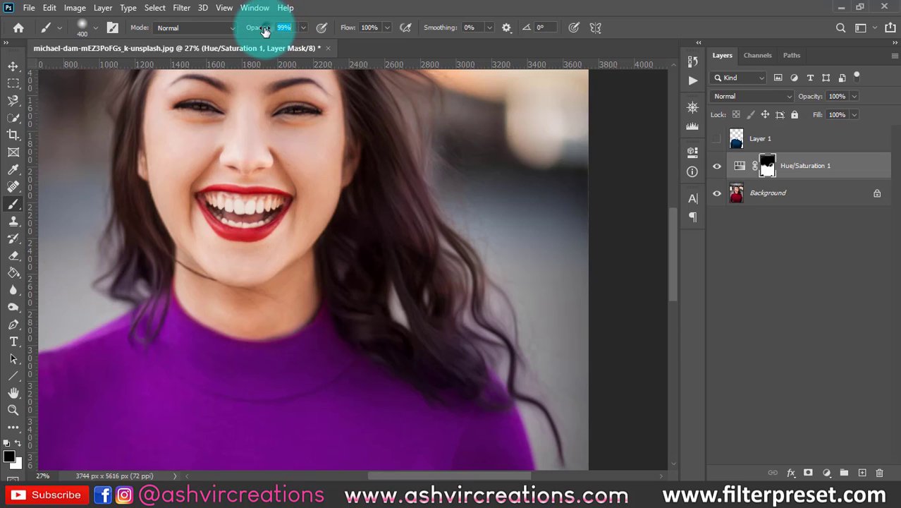
pyautogui.moveTo(265, 31); pyautogui.dragTo(215, 28)
pyautogui.press('[')
pyautogui.press('[')
pyautogui.moveTo(459, 372)
pyautogui.mouseDown()
pyautogui.moveTo(409, 272)
pyautogui.moveTo(431, 371)
pyautogui.moveTo(351, 309)
pyautogui.moveTo(422, 362)
pyautogui.mouseUp()
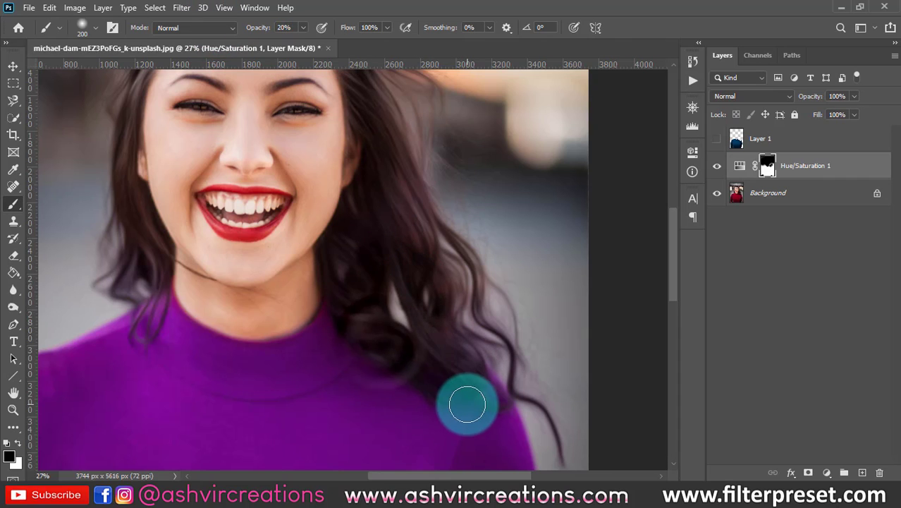
pyautogui.scroll(2, 472, 395)
pyautogui.moveTo(414, 245)
pyautogui.mouseDown()
pyautogui.moveTo(349, 242)
pyautogui.moveTo(414, 235)
pyautogui.moveTo(465, 248)
pyautogui.moveTo(417, 189)
pyautogui.moveTo(446, 238)
pyautogui.moveTo(425, 264)
pyautogui.moveTo(499, 262)
pyautogui.mouseUp()
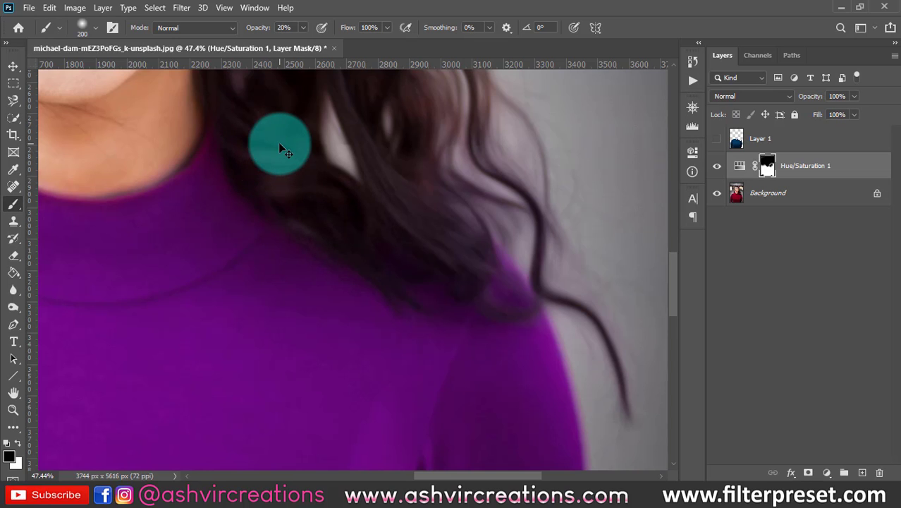
pyautogui.moveTo(396, 177); pyautogui.dragTo(532, 205)
# Step: Paint black at 20% opacity on the mask over the purple-tinted hair on the photo's left side above the shoulder
pyautogui.moveTo(167, 203); pyautogui.dragTo(524, 140)
pyautogui.moveTo(387, 115); pyautogui.dragTo(370, 240)
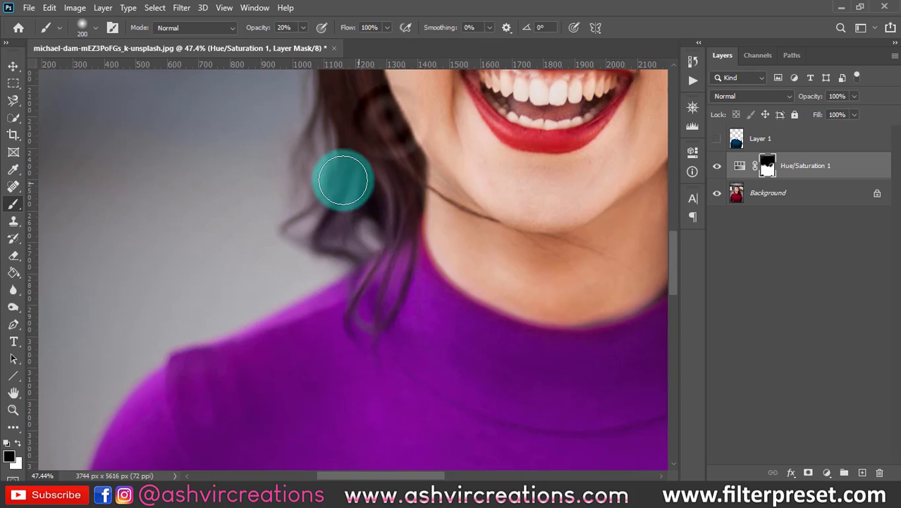
pyautogui.moveTo(342, 180)
pyautogui.mouseDown()
pyautogui.moveTo(376, 251)
pyautogui.moveTo(371, 297)
pyautogui.moveTo(394, 189)
pyautogui.moveTo(400, 265)
pyautogui.moveTo(405, 224)
pyautogui.moveTo(385, 157)
pyautogui.mouseUp()
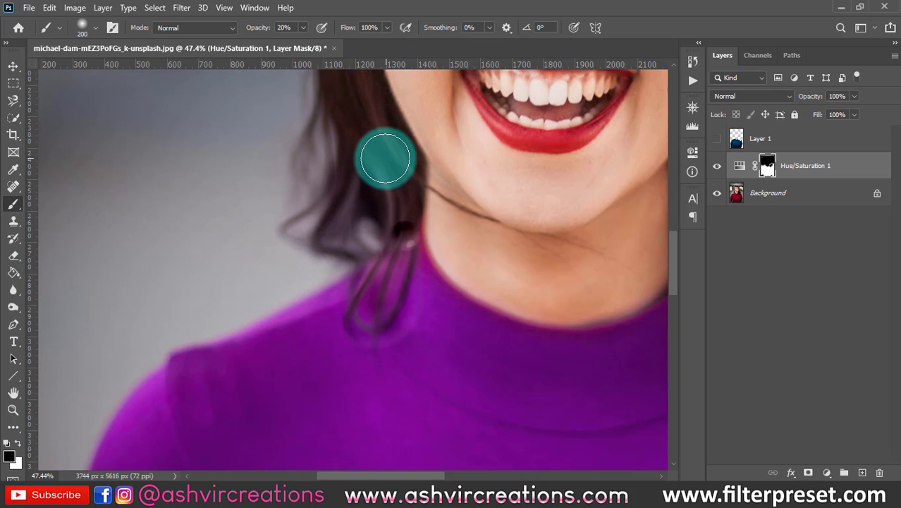
# Step: Reopen the Hue/Saturation 1 adjustment and set Hue to -80 and Saturation to -17 to turn the dress blue
pyautogui.scroll(-8, 385, 157)
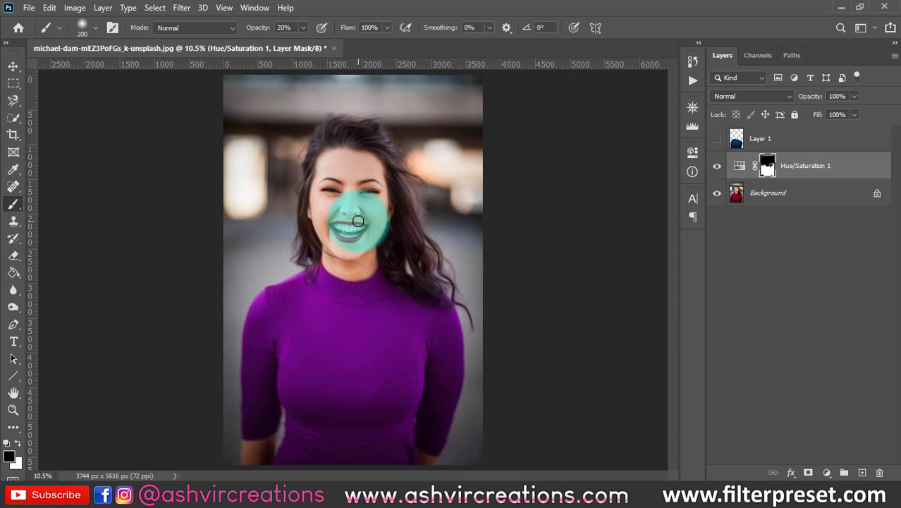
pyautogui.scroll(-1, 358, 221)
pyautogui.scroll(1, 358, 221)
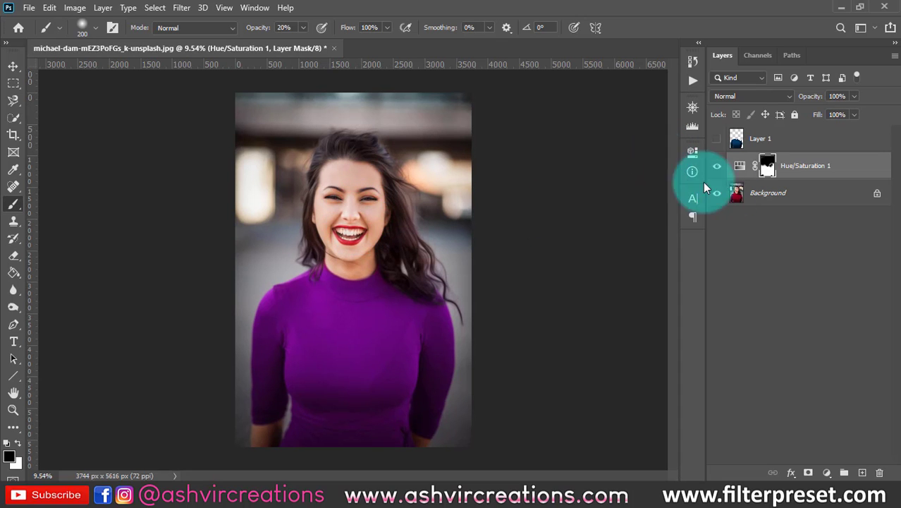
pyautogui.doubleClick(740, 166)
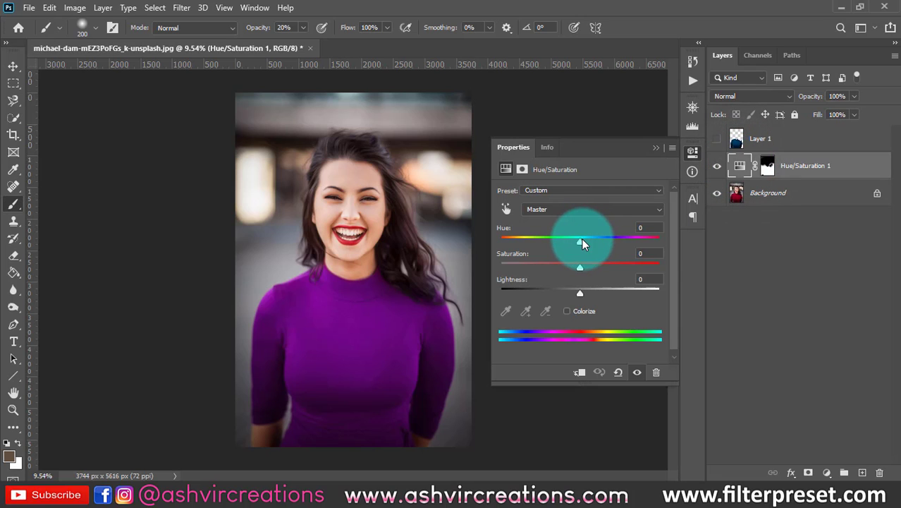
pyautogui.moveTo(574, 244); pyautogui.dragTo(532, 240)
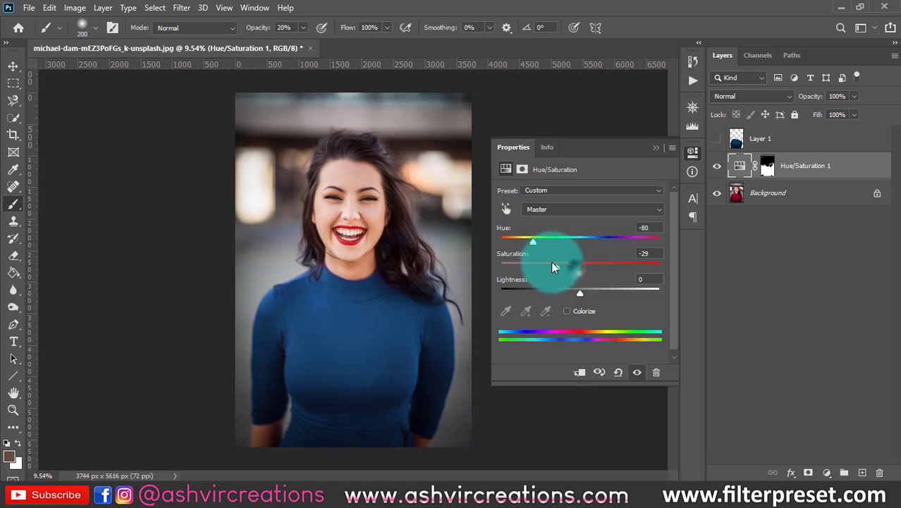
pyautogui.click(577, 267)
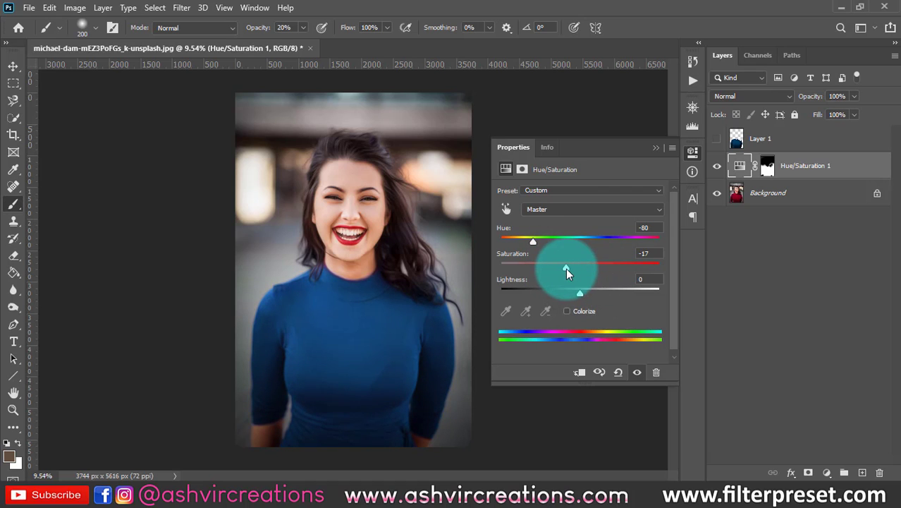
pyautogui.click(655, 148)
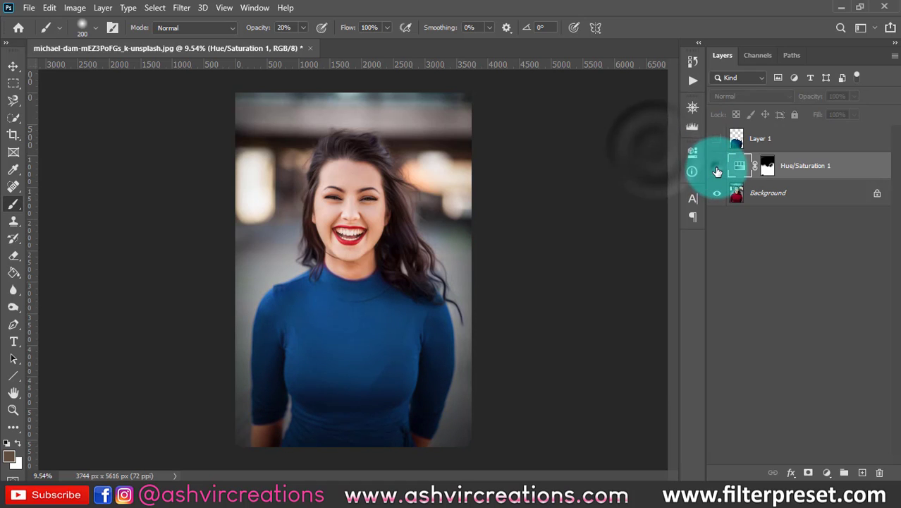
# Step: Toggle the visibility of the Hue/Saturation 1 layer to compare the recoloured dress with the original
pyautogui.click(716, 168)
pyautogui.click(716, 168)
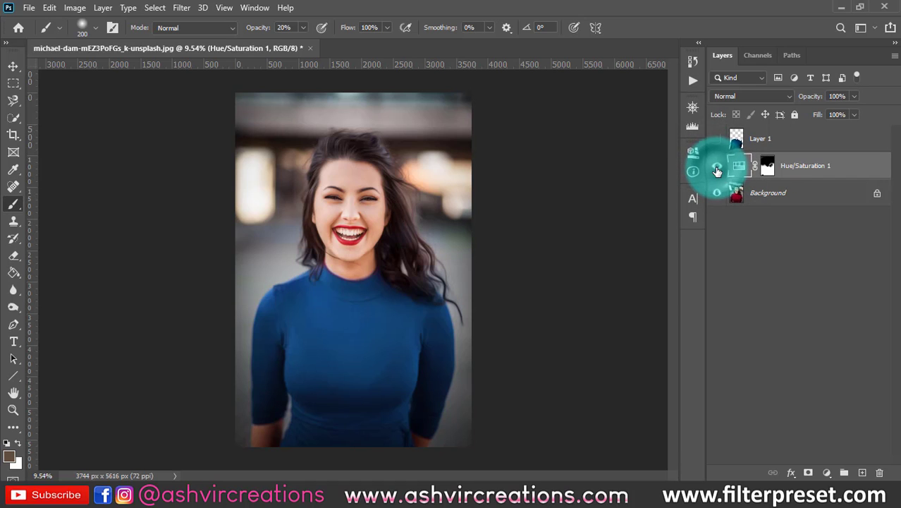
pyautogui.click(716, 168)
pyautogui.click(717, 168)
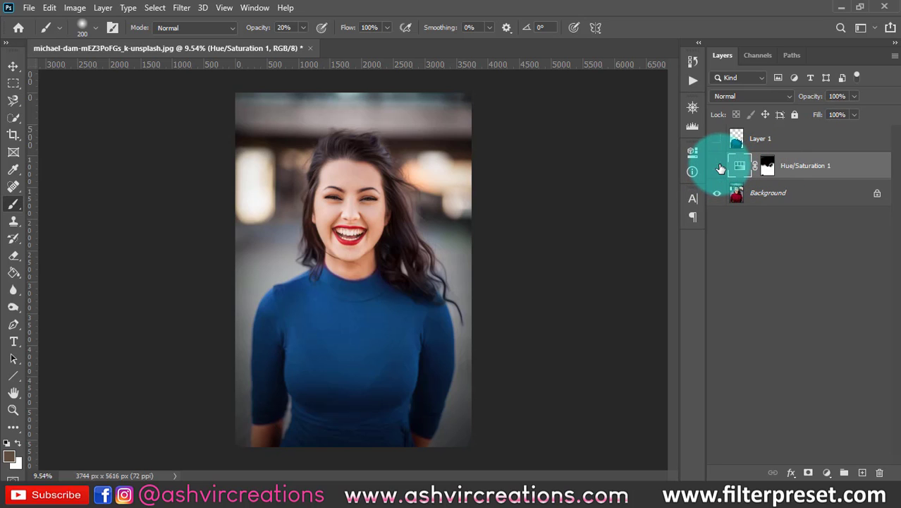
# Step: Hide the Hue/Saturation 1 layer and duplicate the Background layer
pyautogui.click(720, 168)
pyautogui.click(759, 196)
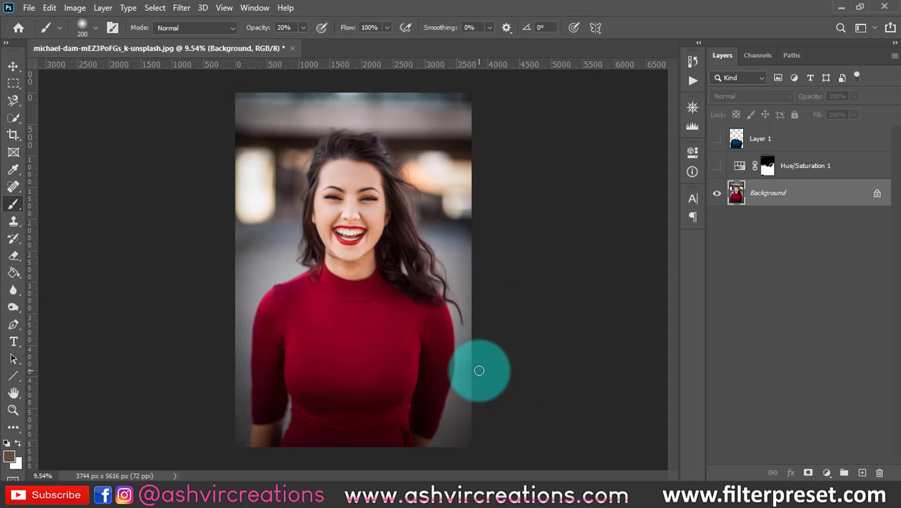
pyautogui.press('v')
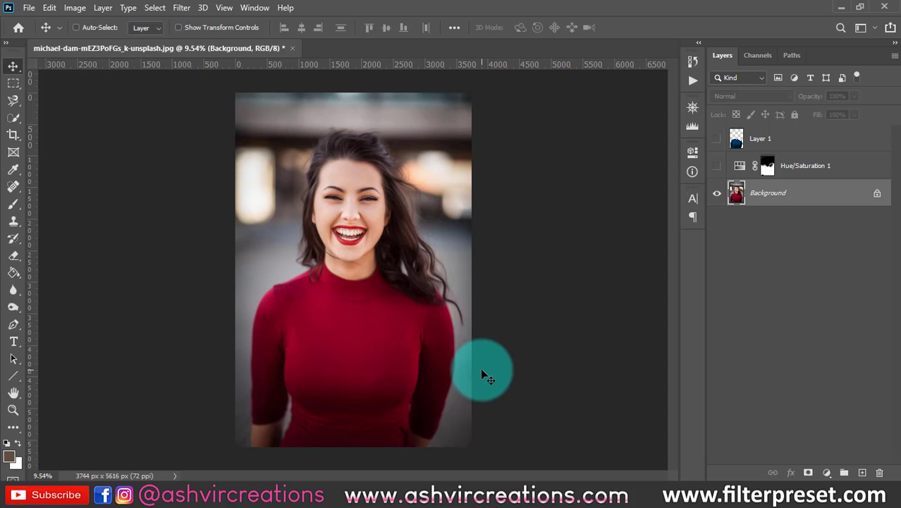
pyautogui.press('ctrl')
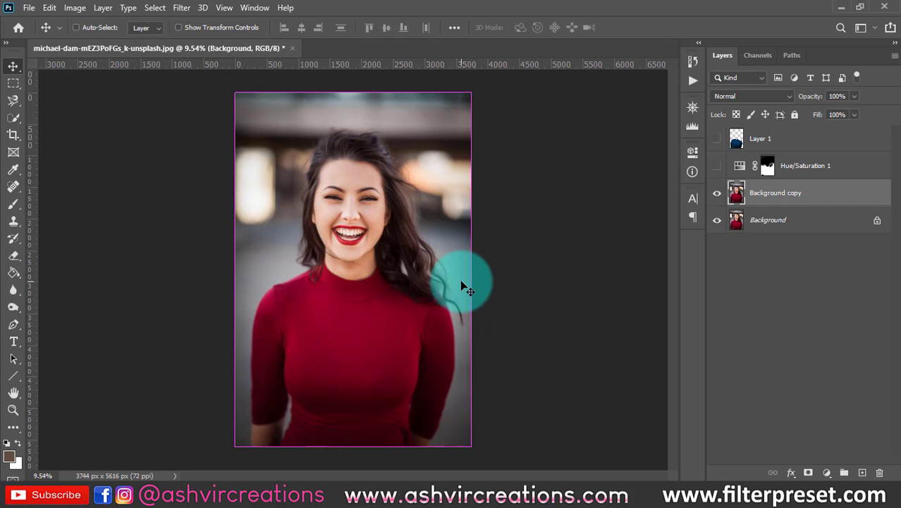
# Step: Activate the Color Replacement Tool for working on the red dress in the Background copy layer
pyautogui.click(11, 205)
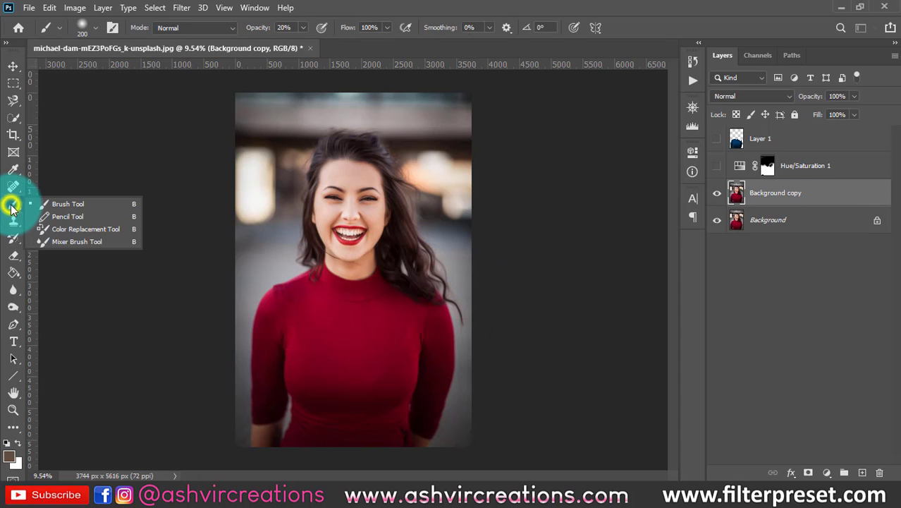
pyautogui.click(102, 229)
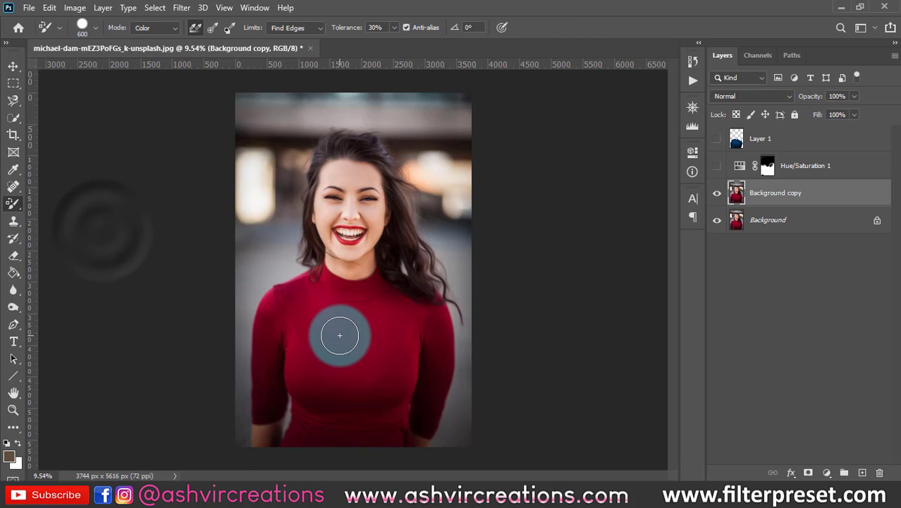
pyautogui.scroll(2, 339, 334)
pyautogui.moveTo(357, 336); pyautogui.dragTo(338, 260)
pyautogui.scroll(2, 339, 259)
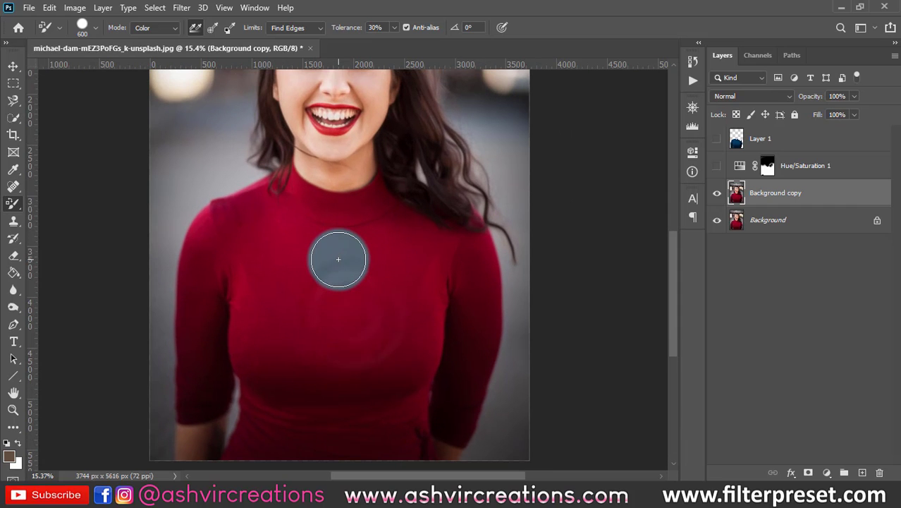
# Step: Set the foreground colour to a medium blue with a hue of 208° and keep the Background copy layer selected
pyautogui.click(9, 456)
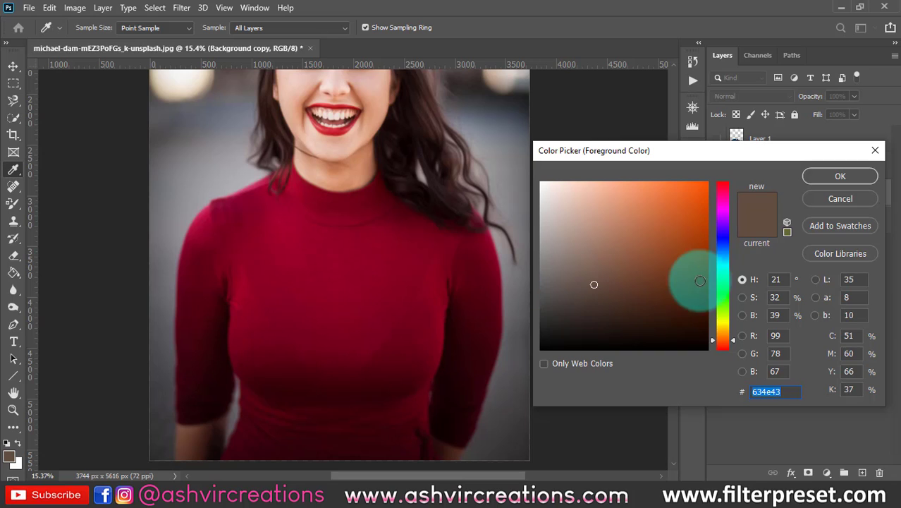
pyautogui.click(719, 236)
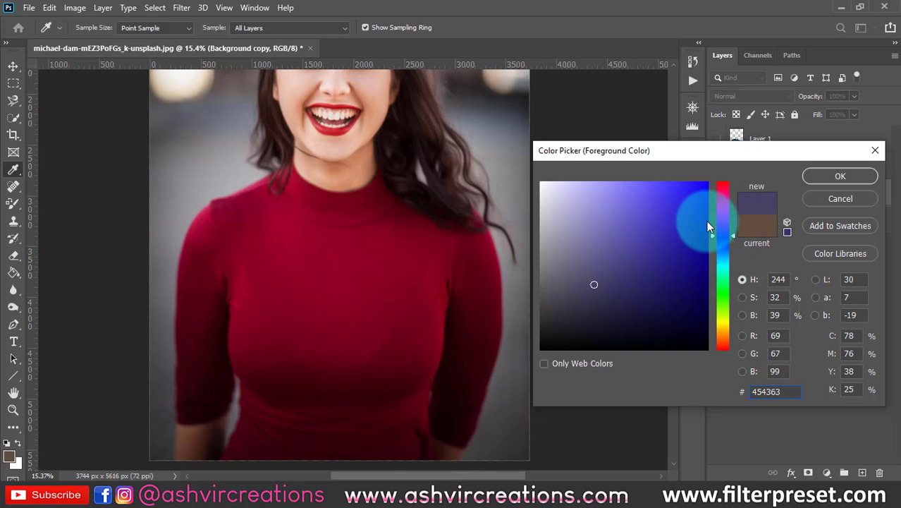
pyautogui.click(703, 177)
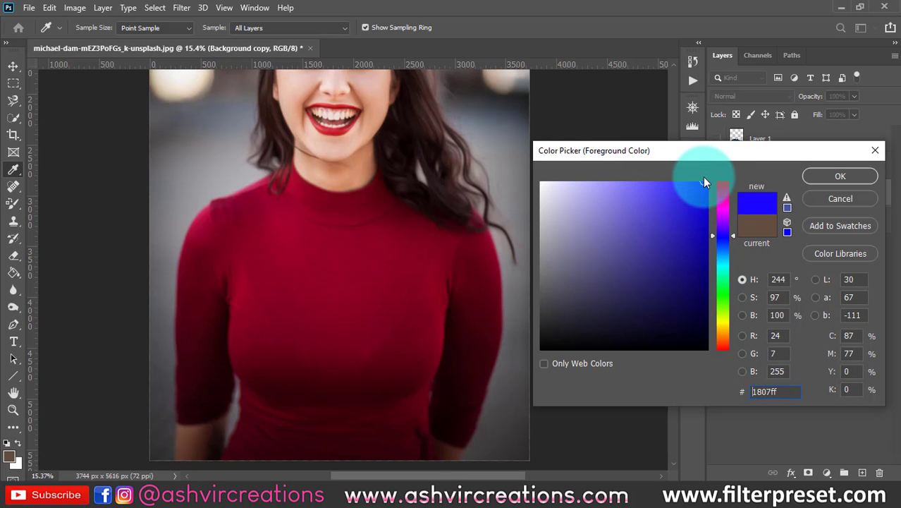
pyautogui.click(724, 243)
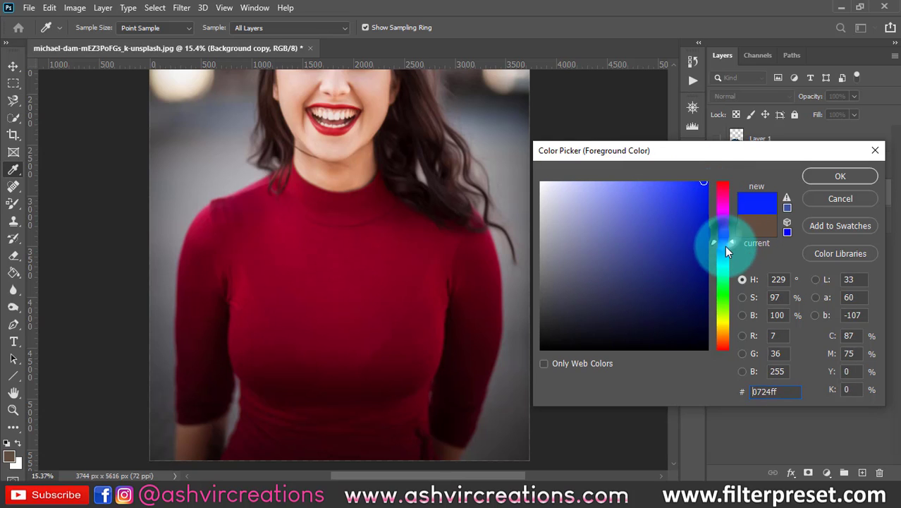
pyautogui.moveTo(727, 251); pyautogui.dragTo(728, 258)
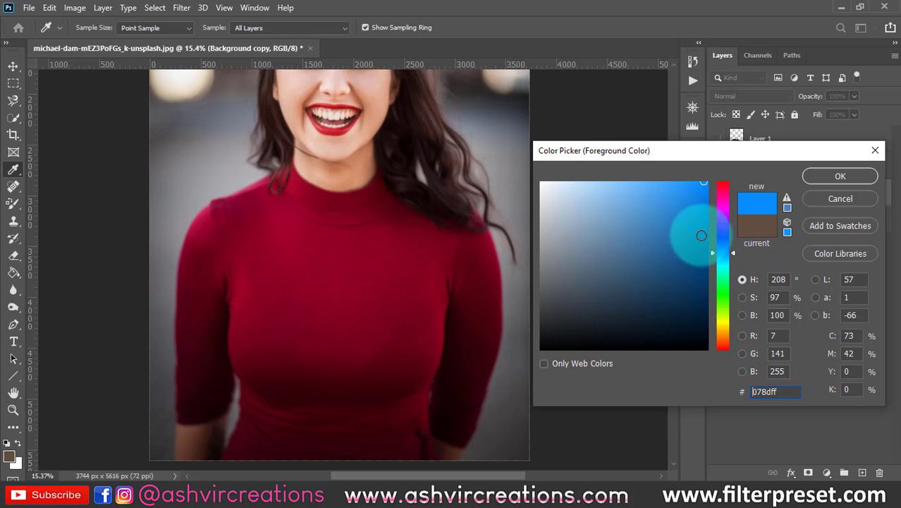
pyautogui.click(702, 235)
pyautogui.click(827, 178)
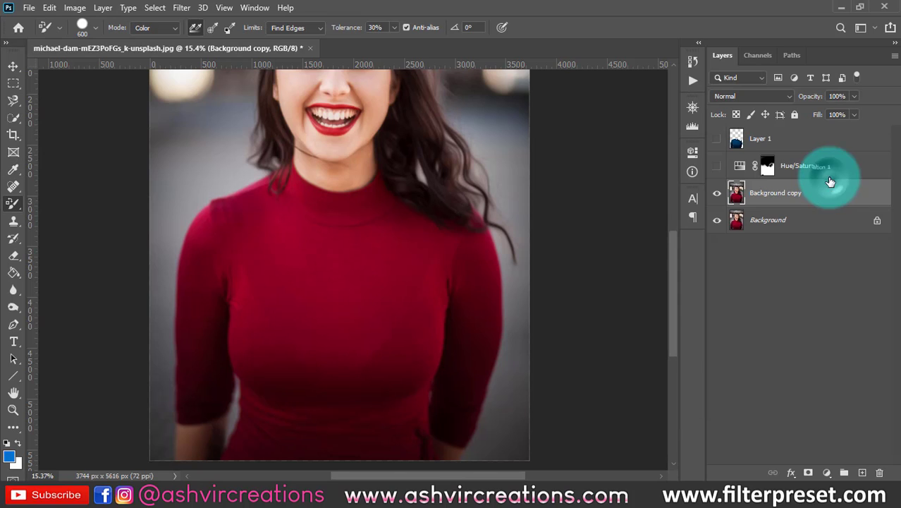
pyautogui.click(767, 193)
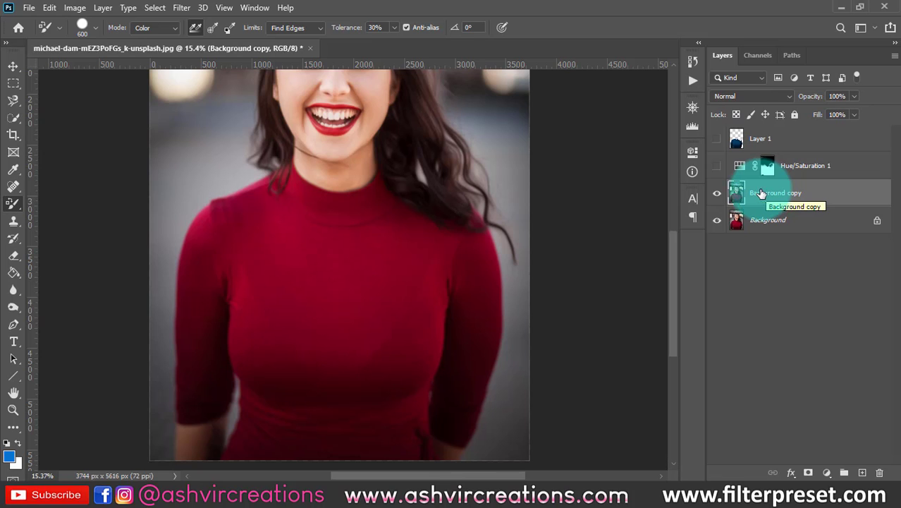
# Step: Hide the Background copy layer, show the Hue/Saturation 1 layer and set its hue to -94
pyautogui.click(737, 192)
pyautogui.click(718, 165)
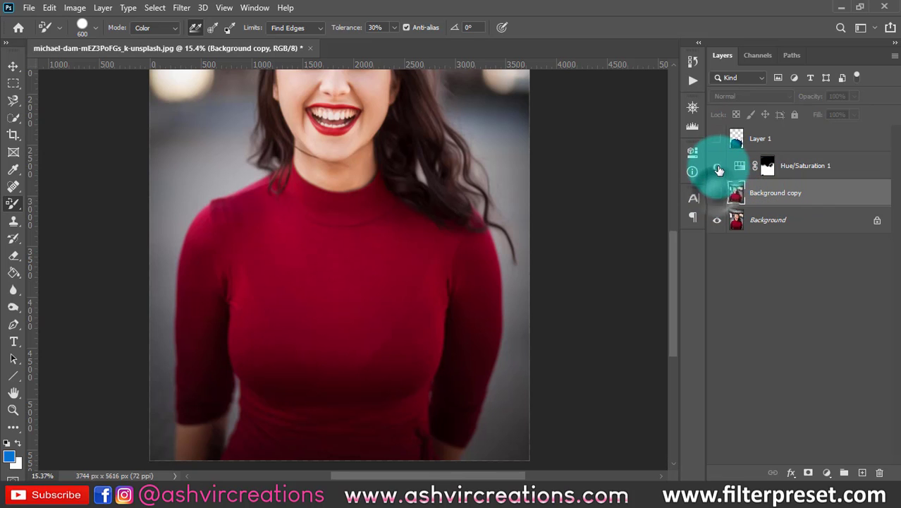
pyautogui.doubleClick(738, 166)
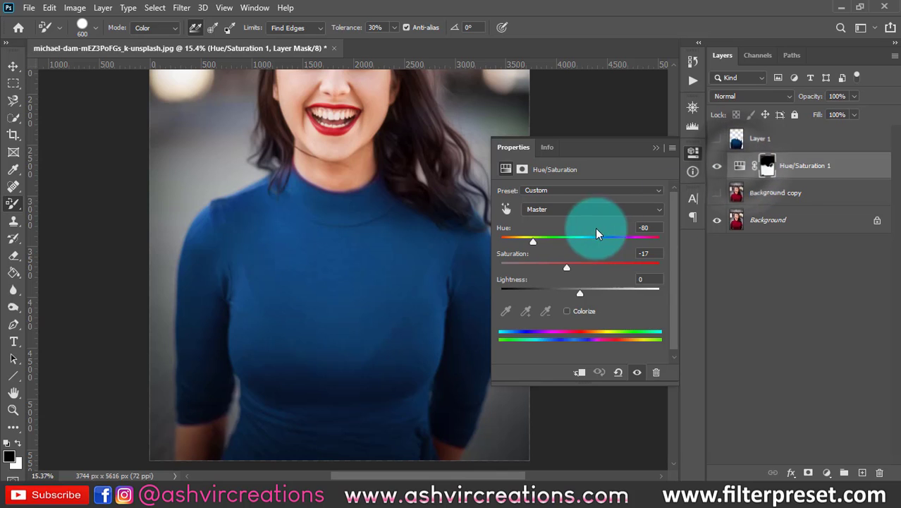
pyautogui.moveTo(533, 241); pyautogui.dragTo(530, 241)
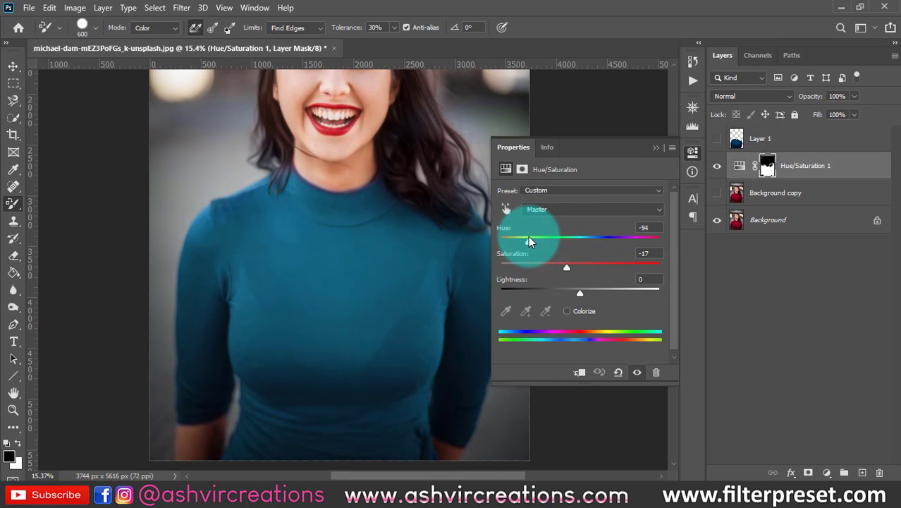
pyautogui.click(655, 148)
# Step: Hide the Hue/Saturation 1 layer, make the Background copy visible and selected, and enlarge the brush to 800
pyautogui.click(717, 165)
pyautogui.click(766, 194)
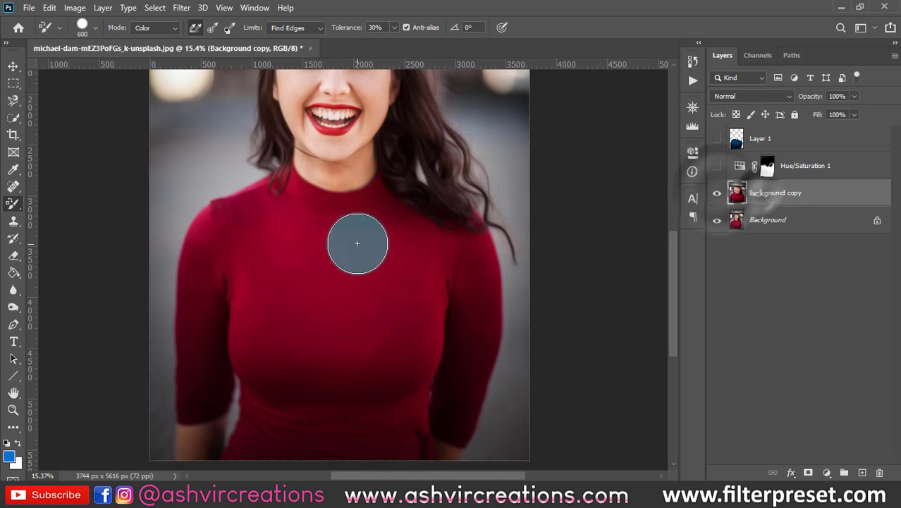
pyautogui.press(']')
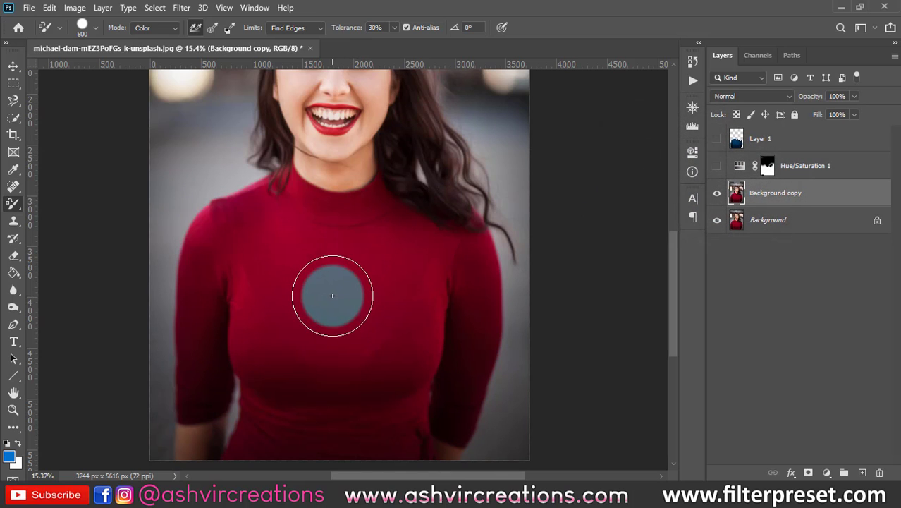
# Step: Set the foreground colour to a violet-blue with a hue of about 263° and enlarge the brush to 1100
pyautogui.click(9, 456)
pyautogui.click(721, 230)
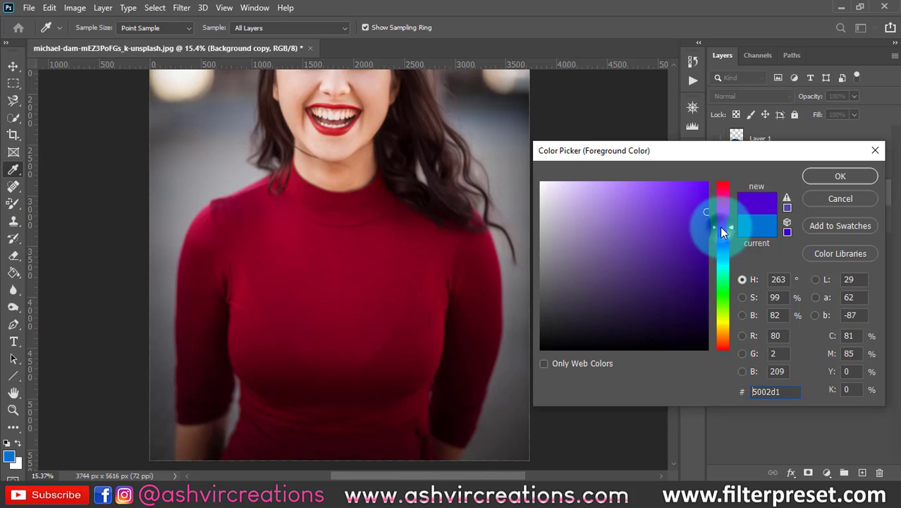
pyautogui.click(821, 174)
pyautogui.press(']')
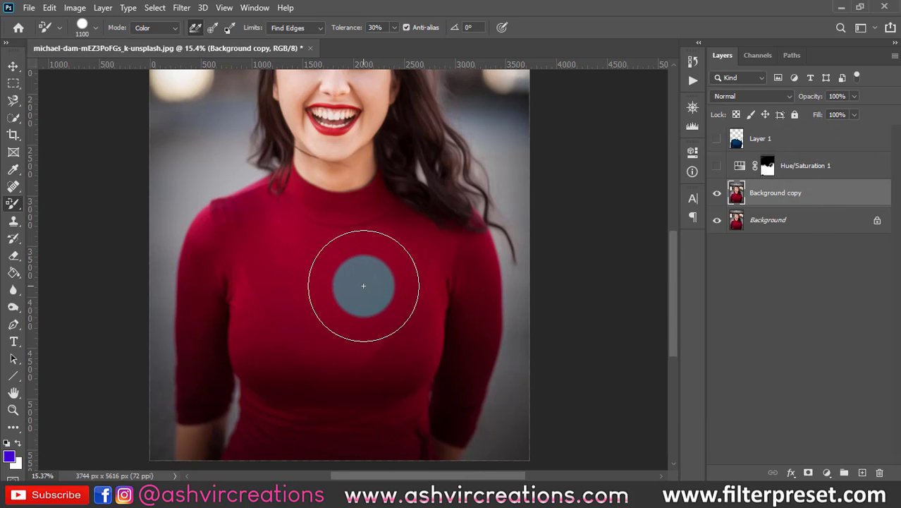
# Step: Paint violet-blue over the whole red dress with the Color Replacement Tool, reducing the brush to 400 for the sleeves and shoulder near the hair
pyautogui.moveTo(322, 287); pyautogui.dragTo(358, 287)
pyautogui.press('[')
pyautogui.press('[')
pyautogui.press('[')
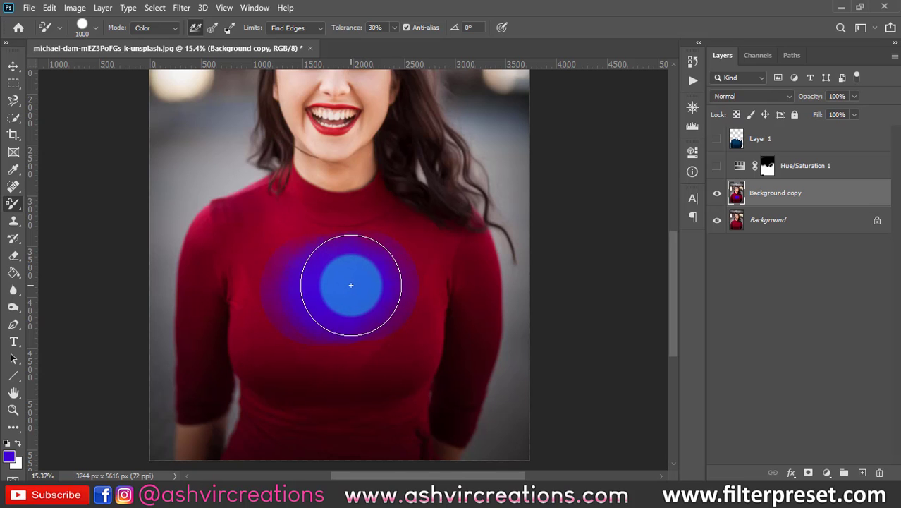
pyautogui.moveTo(262, 243)
pyautogui.mouseDown()
pyautogui.moveTo(298, 304)
pyautogui.moveTo(286, 257)
pyautogui.moveTo(294, 256)
pyautogui.moveTo(288, 303)
pyautogui.moveTo(274, 241)
pyautogui.moveTo(367, 238)
pyautogui.moveTo(277, 236)
pyautogui.moveTo(361, 241)
pyautogui.moveTo(261, 252)
pyautogui.moveTo(371, 228)
pyautogui.moveTo(331, 225)
pyautogui.moveTo(353, 225)
pyautogui.moveTo(291, 193)
pyautogui.moveTo(302, 187)
pyautogui.moveTo(291, 172)
pyautogui.moveTo(315, 191)
pyautogui.moveTo(297, 174)
pyautogui.moveTo(236, 223)
pyautogui.moveTo(276, 212)
pyautogui.moveTo(277, 246)
pyautogui.moveTo(279, 201)
pyautogui.moveTo(284, 224)
pyautogui.moveTo(279, 201)
pyautogui.moveTo(289, 194)
pyautogui.moveTo(282, 178)
pyautogui.moveTo(254, 216)
pyautogui.moveTo(206, 228)
pyautogui.moveTo(188, 349)
pyautogui.moveTo(201, 311)
pyautogui.moveTo(196, 390)
pyautogui.moveTo(185, 417)
pyautogui.moveTo(188, 339)
pyautogui.moveTo(209, 388)
pyautogui.moveTo(205, 409)
pyautogui.moveTo(217, 382)
pyautogui.moveTo(211, 410)
pyautogui.moveTo(215, 399)
pyautogui.moveTo(216, 301)
pyautogui.moveTo(211, 367)
pyautogui.moveTo(229, 247)
pyautogui.moveTo(210, 325)
pyautogui.moveTo(241, 272)
pyautogui.moveTo(237, 364)
pyautogui.moveTo(232, 307)
pyautogui.moveTo(218, 279)
pyautogui.moveTo(228, 207)
pyautogui.moveTo(438, 226)
pyautogui.moveTo(402, 191)
pyautogui.moveTo(350, 202)
pyautogui.moveTo(382, 177)
pyautogui.moveTo(430, 223)
pyautogui.moveTo(416, 297)
pyautogui.moveTo(398, 235)
pyautogui.moveTo(410, 316)
pyautogui.moveTo(388, 361)
pyautogui.mouseUp()
pyautogui.press('[')
pyautogui.press('[')
pyautogui.moveTo(369, 394)
pyautogui.mouseDown()
pyautogui.moveTo(364, 356)
pyautogui.moveTo(390, 327)
pyautogui.moveTo(322, 384)
pyautogui.moveTo(295, 387)
pyautogui.moveTo(304, 327)
pyautogui.moveTo(342, 303)
pyautogui.moveTo(291, 352)
pyautogui.moveTo(253, 289)
pyautogui.moveTo(278, 348)
pyautogui.moveTo(269, 332)
pyautogui.moveTo(337, 332)
pyautogui.moveTo(403, 353)
pyautogui.moveTo(442, 256)
pyautogui.moveTo(394, 265)
pyautogui.moveTo(320, 396)
pyautogui.moveTo(352, 230)
pyautogui.moveTo(441, 212)
pyautogui.moveTo(464, 239)
pyautogui.moveTo(379, 192)
pyautogui.moveTo(426, 223)
pyautogui.moveTo(467, 285)
pyautogui.moveTo(473, 236)
pyautogui.moveTo(484, 304)
pyautogui.moveTo(467, 291)
pyautogui.moveTo(472, 360)
pyautogui.moveTo(462, 266)
pyautogui.moveTo(461, 410)
pyautogui.moveTo(465, 367)
pyautogui.moveTo(470, 380)
pyautogui.moveTo(457, 432)
pyautogui.moveTo(445, 417)
pyautogui.moveTo(444, 386)
pyautogui.moveTo(459, 335)
pyautogui.moveTo(456, 280)
pyautogui.moveTo(466, 268)
pyautogui.moveTo(482, 359)
pyautogui.moveTo(392, 366)
pyautogui.moveTo(387, 396)
pyautogui.moveTo(420, 366)
pyautogui.moveTo(426, 411)
pyautogui.moveTo(407, 462)
pyautogui.moveTo(399, 466)
pyautogui.moveTo(345, 397)
pyautogui.moveTo(344, 432)
pyautogui.moveTo(317, 469)
pyautogui.moveTo(339, 478)
pyautogui.moveTo(324, 419)
pyautogui.moveTo(276, 462)
pyautogui.moveTo(274, 425)
pyautogui.moveTo(243, 367)
pyautogui.moveTo(249, 428)
pyautogui.moveTo(227, 460)
pyautogui.moveTo(256, 398)
pyautogui.moveTo(225, 458)
pyautogui.moveTo(384, 209)
pyautogui.moveTo(372, 197)
pyautogui.moveTo(374, 243)
pyautogui.moveTo(483, 237)
pyautogui.mouseUp()
pyautogui.scroll(4, 475, 211)
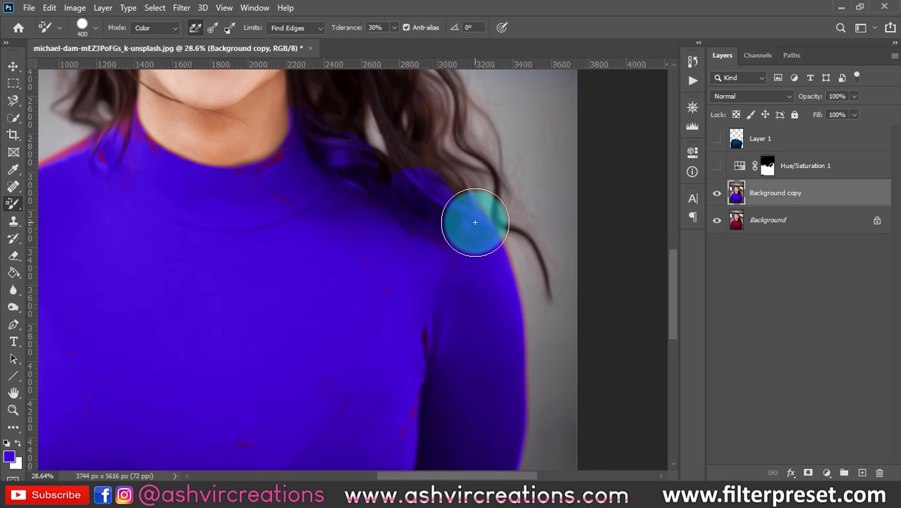
pyautogui.moveTo(466, 266)
pyautogui.mouseDown()
pyautogui.moveTo(422, 242)
pyautogui.moveTo(429, 237)
pyautogui.moveTo(363, 150)
pyautogui.moveTo(377, 169)
pyautogui.moveTo(361, 175)
pyautogui.mouseUp()
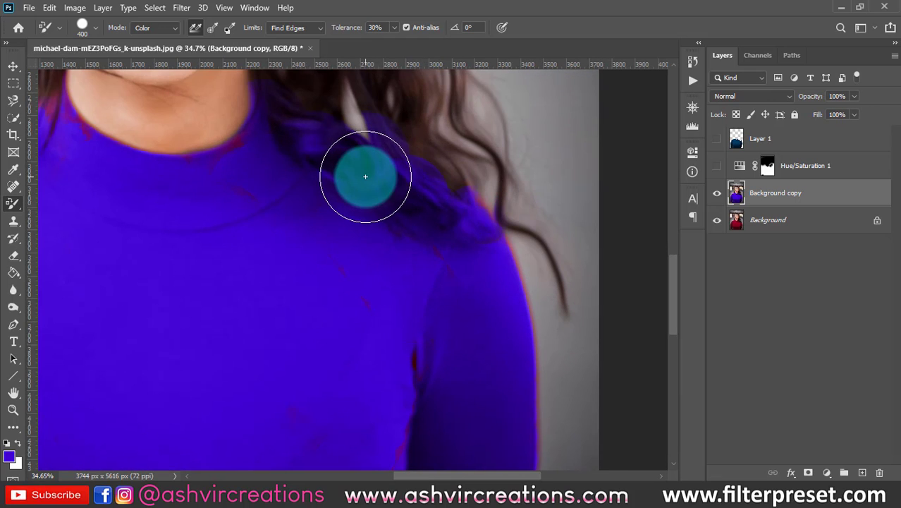
# Step: Hide the Background copy and show the Hue/Saturation 1 layer, toggling its visibility to compare the recoloured dress with the original
pyautogui.scroll(-4, 362, 176)
pyautogui.scroll(-2, 291, 243)
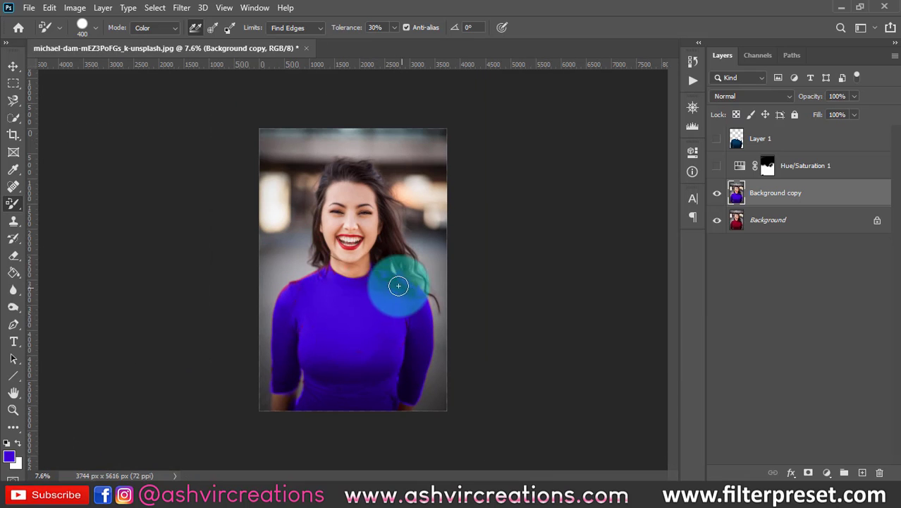
pyautogui.scroll(2, 382, 328)
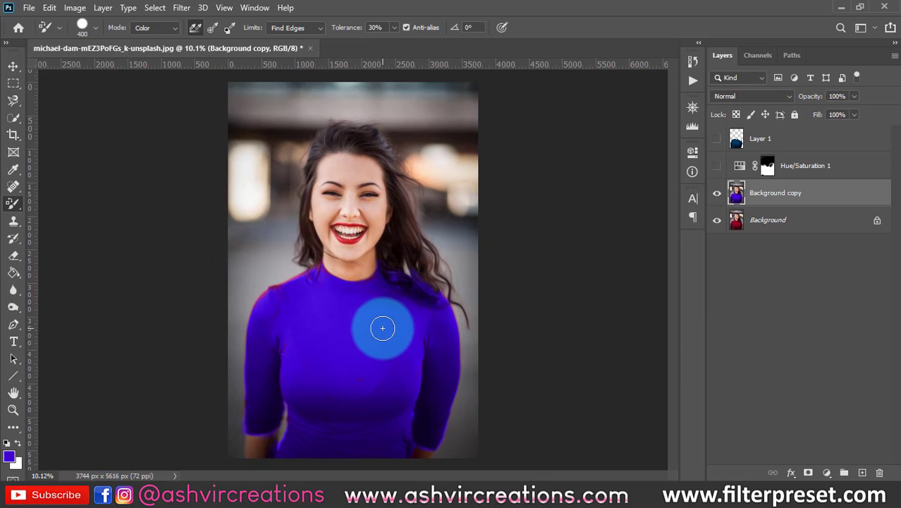
pyautogui.click(717, 192)
pyautogui.click(717, 166)
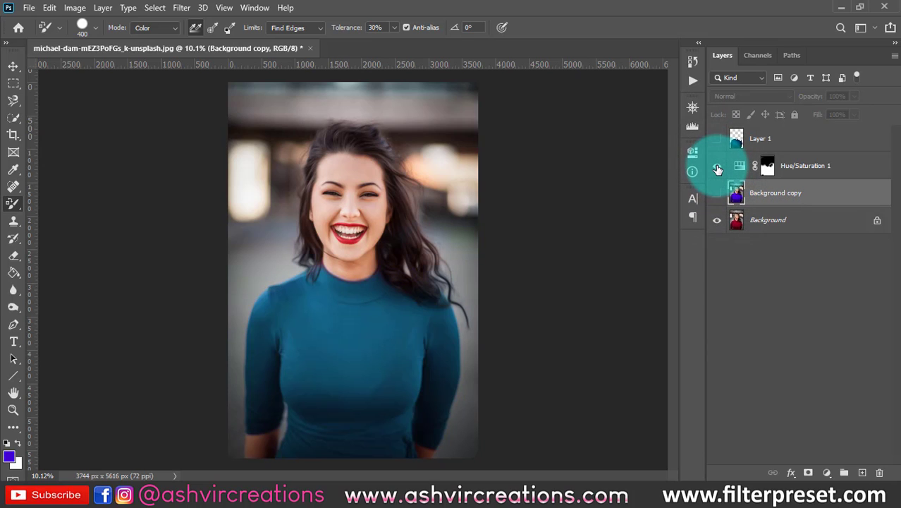
pyautogui.click(717, 167)
pyautogui.click(716, 167)
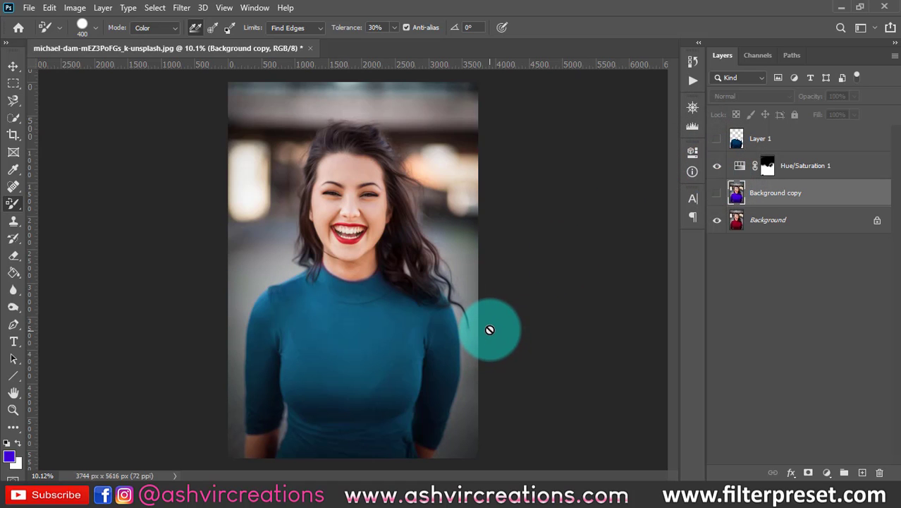
# Step: Switch to the Move Tool and review the recoloured portrait
pyautogui.press('v')
pyautogui.scroll(-2, 492, 271)
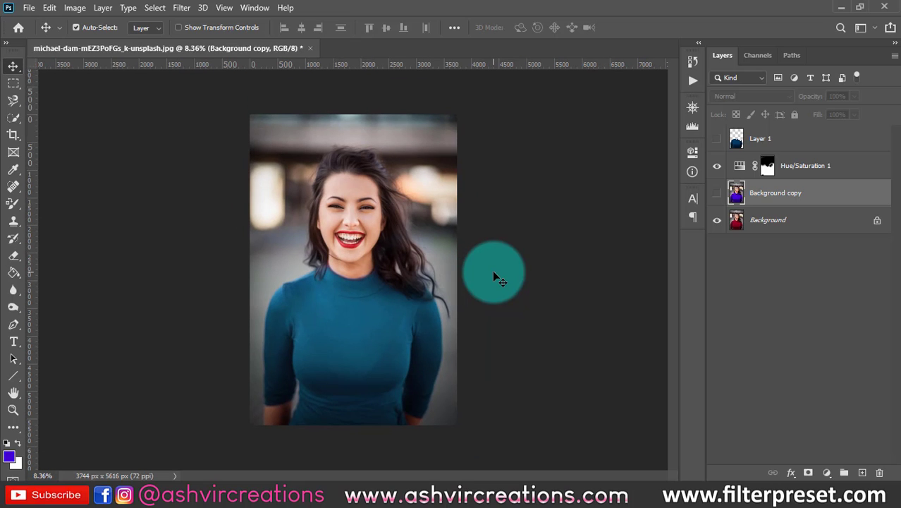
pyautogui.scroll(2, 494, 275)
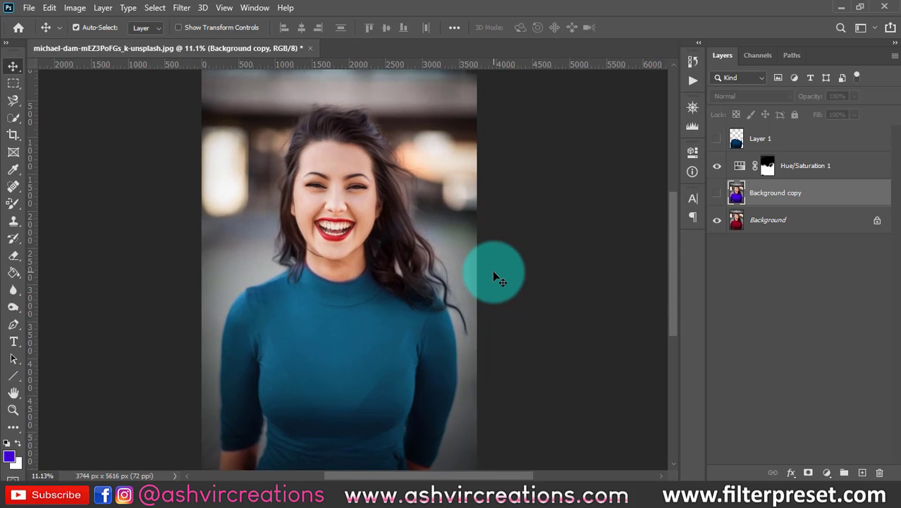